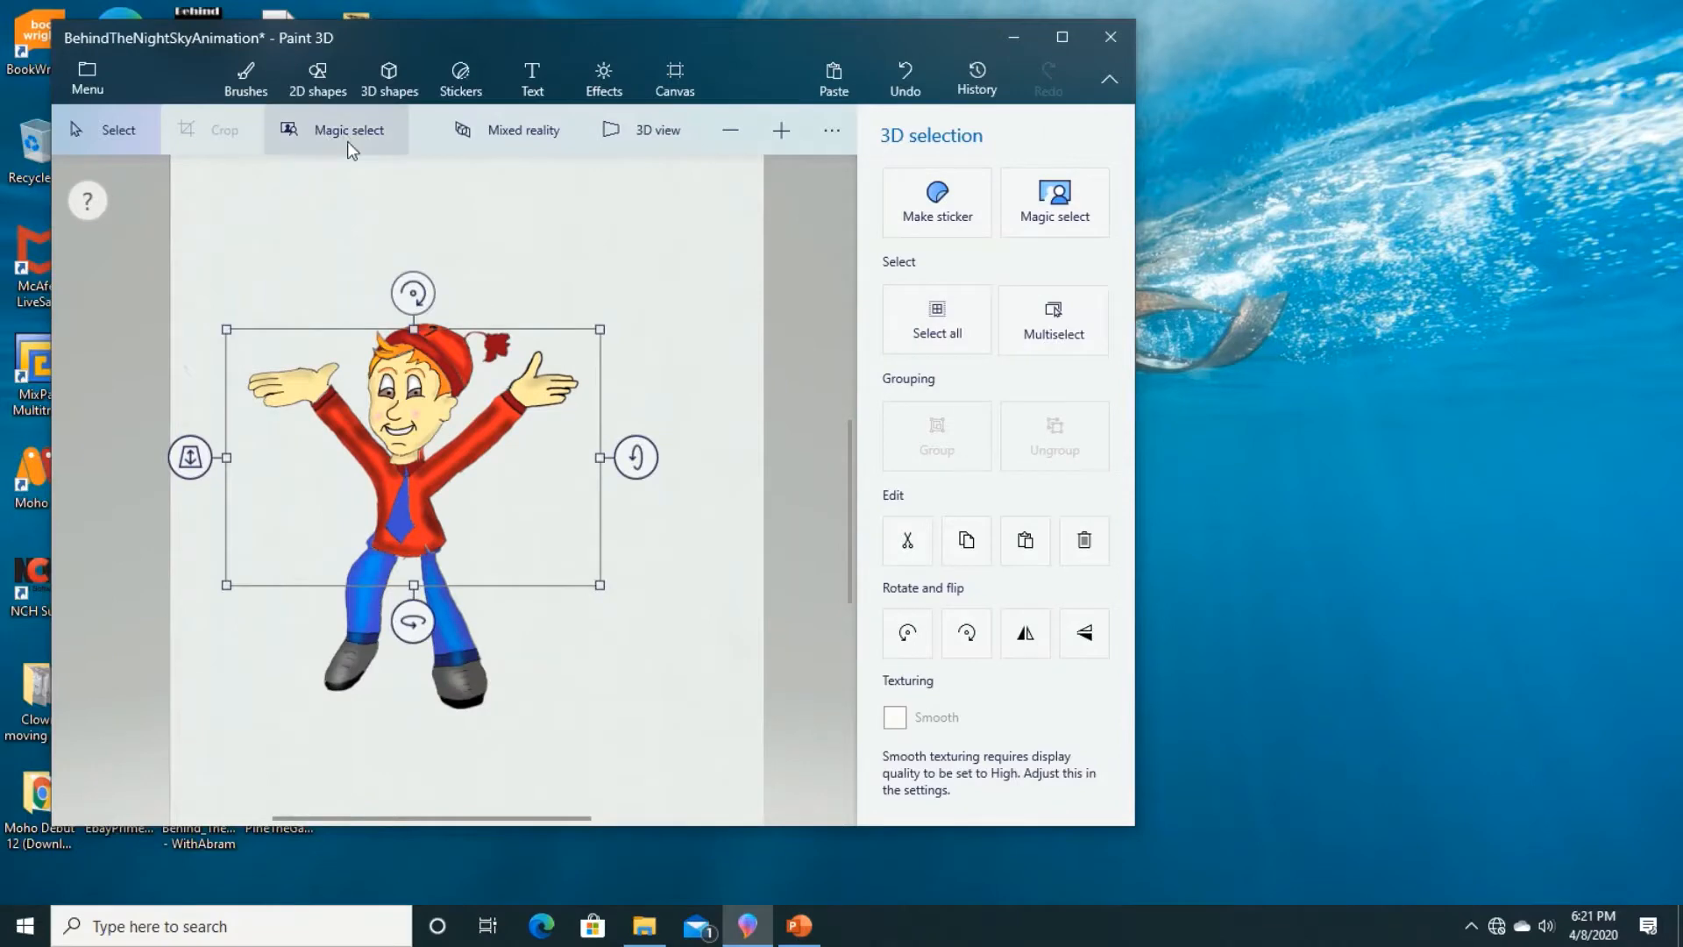
Step: Tilt the cartoon character's head slightly clockwise, shift it a little right and down, and nudge the left-hand leg to the right
click(443, 403)
drag(443, 402, 449, 399)
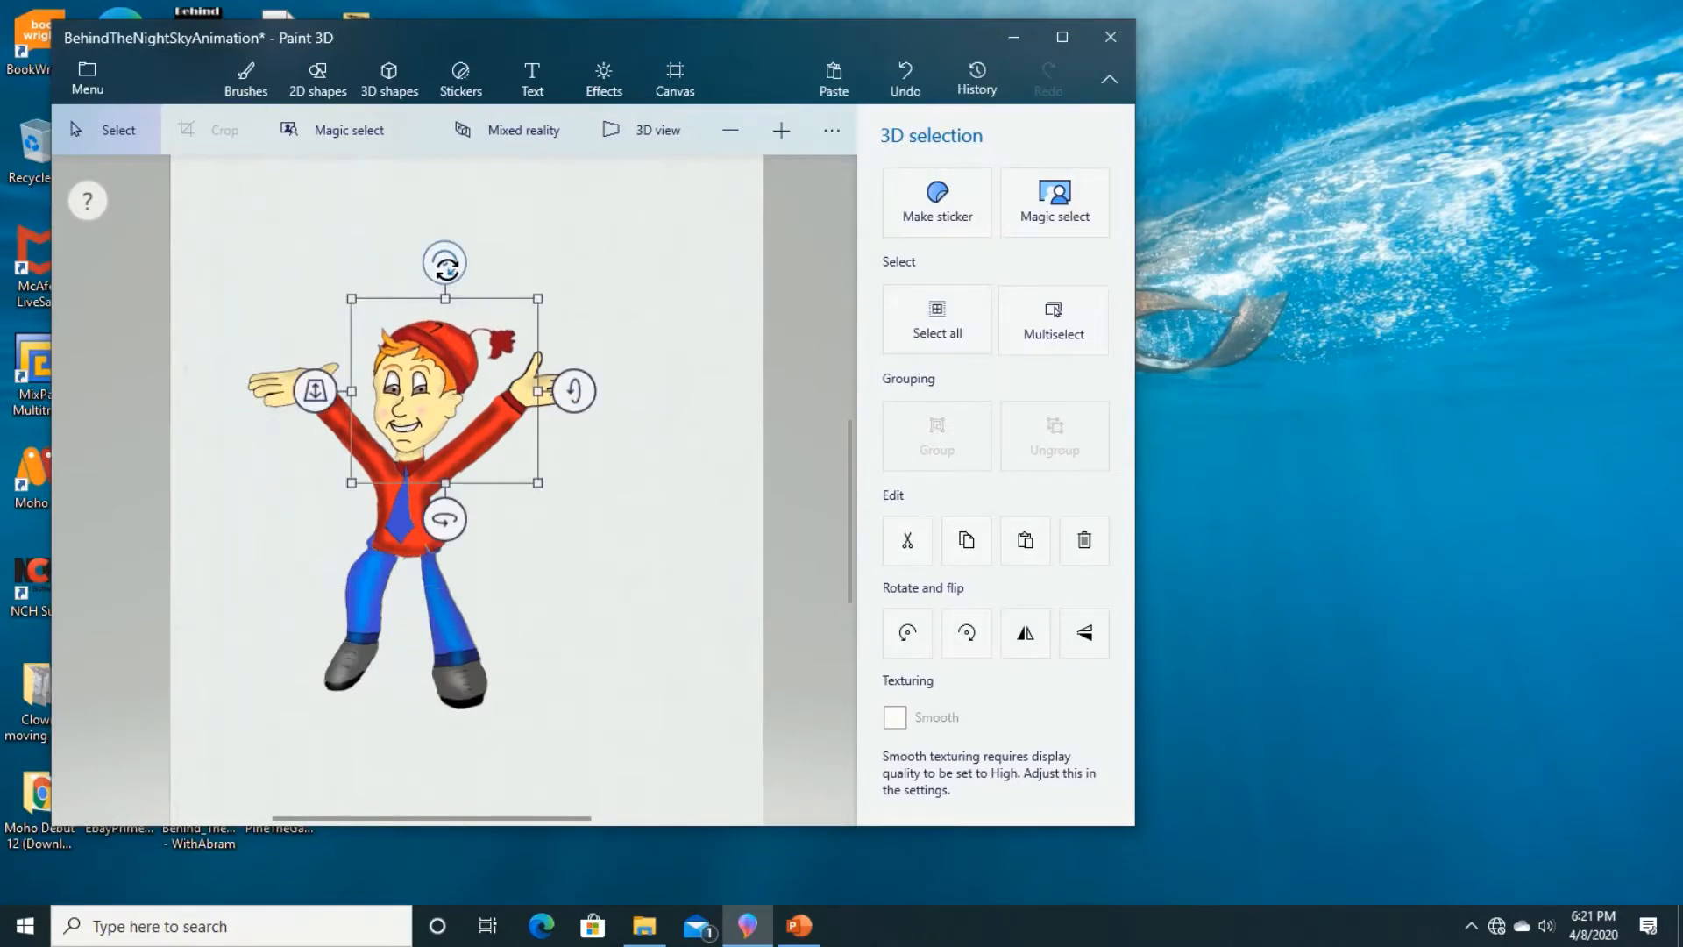
drag(444, 263, 468, 284)
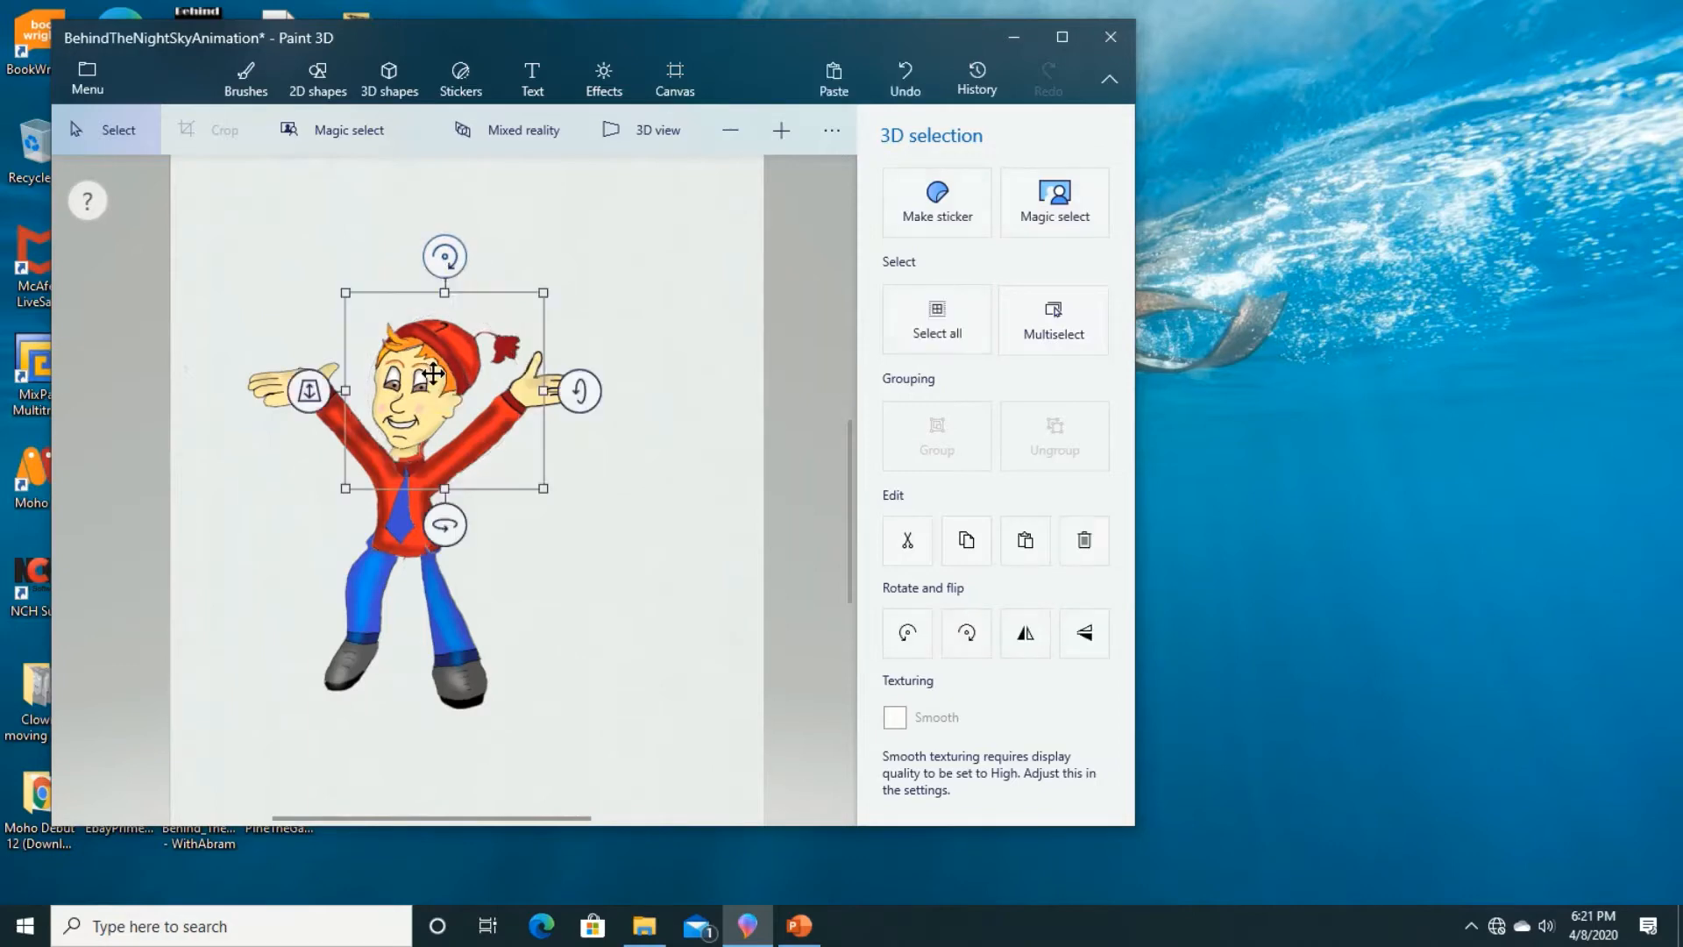
drag(432, 376, 439, 376)
drag(456, 263, 460, 264)
drag(441, 379, 441, 379)
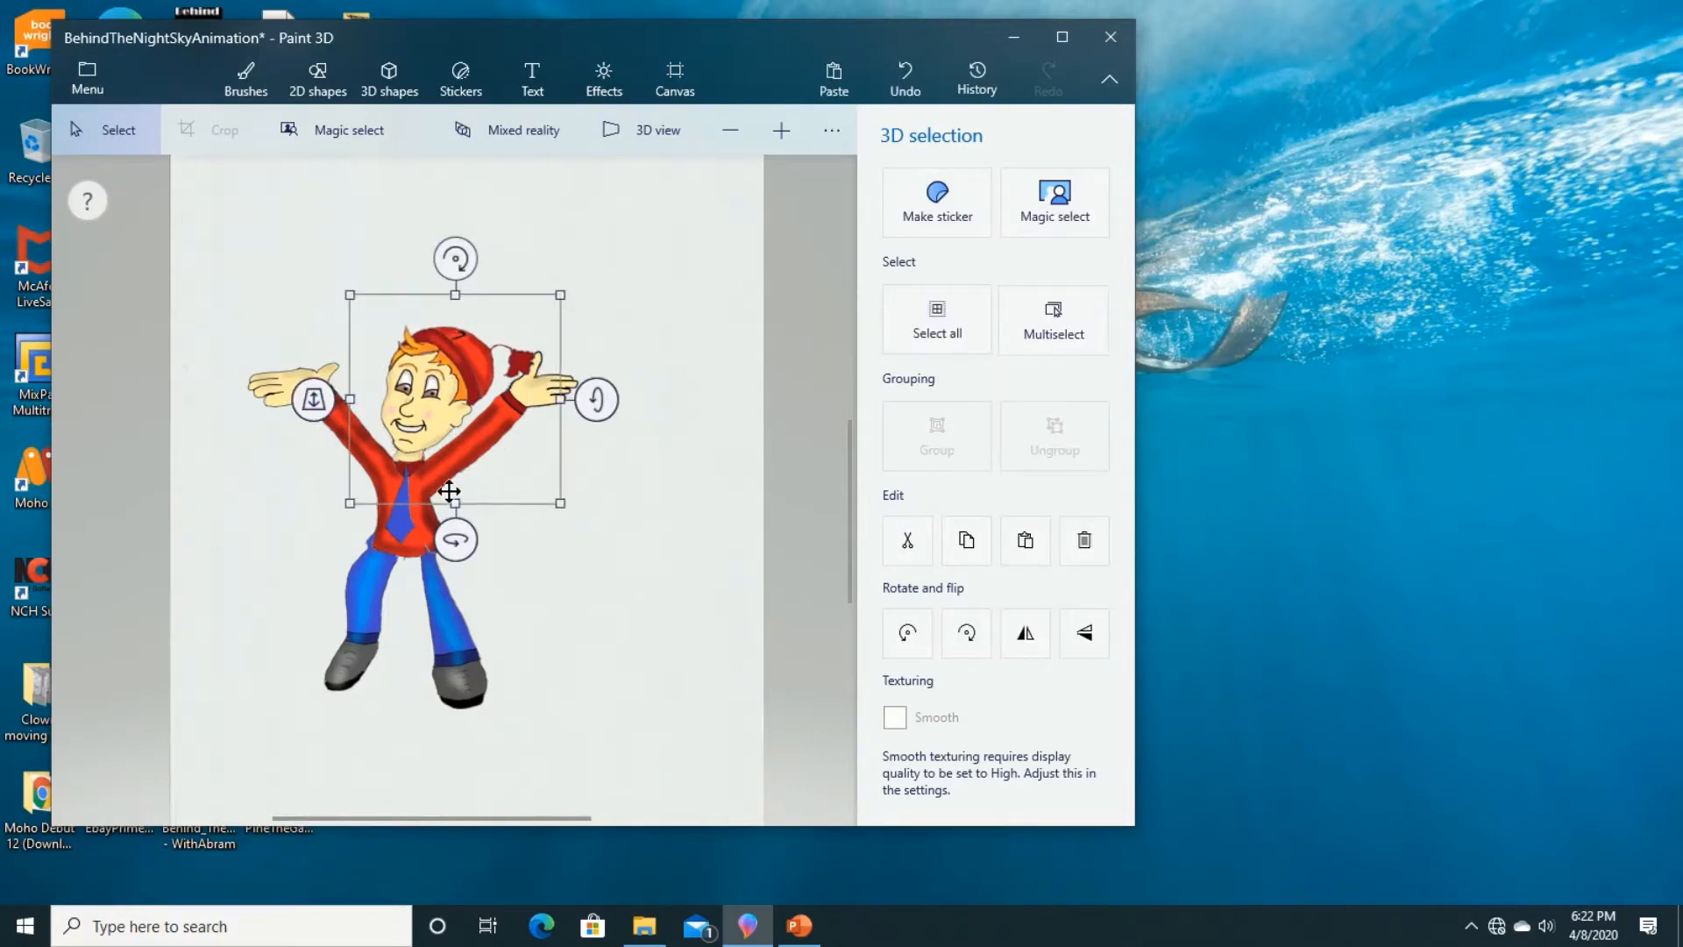
click(370, 611)
mouse_move(371, 616)
mouse_down()
mouse_move(350, 701)
mouse_move(375, 615)
mouse_up()
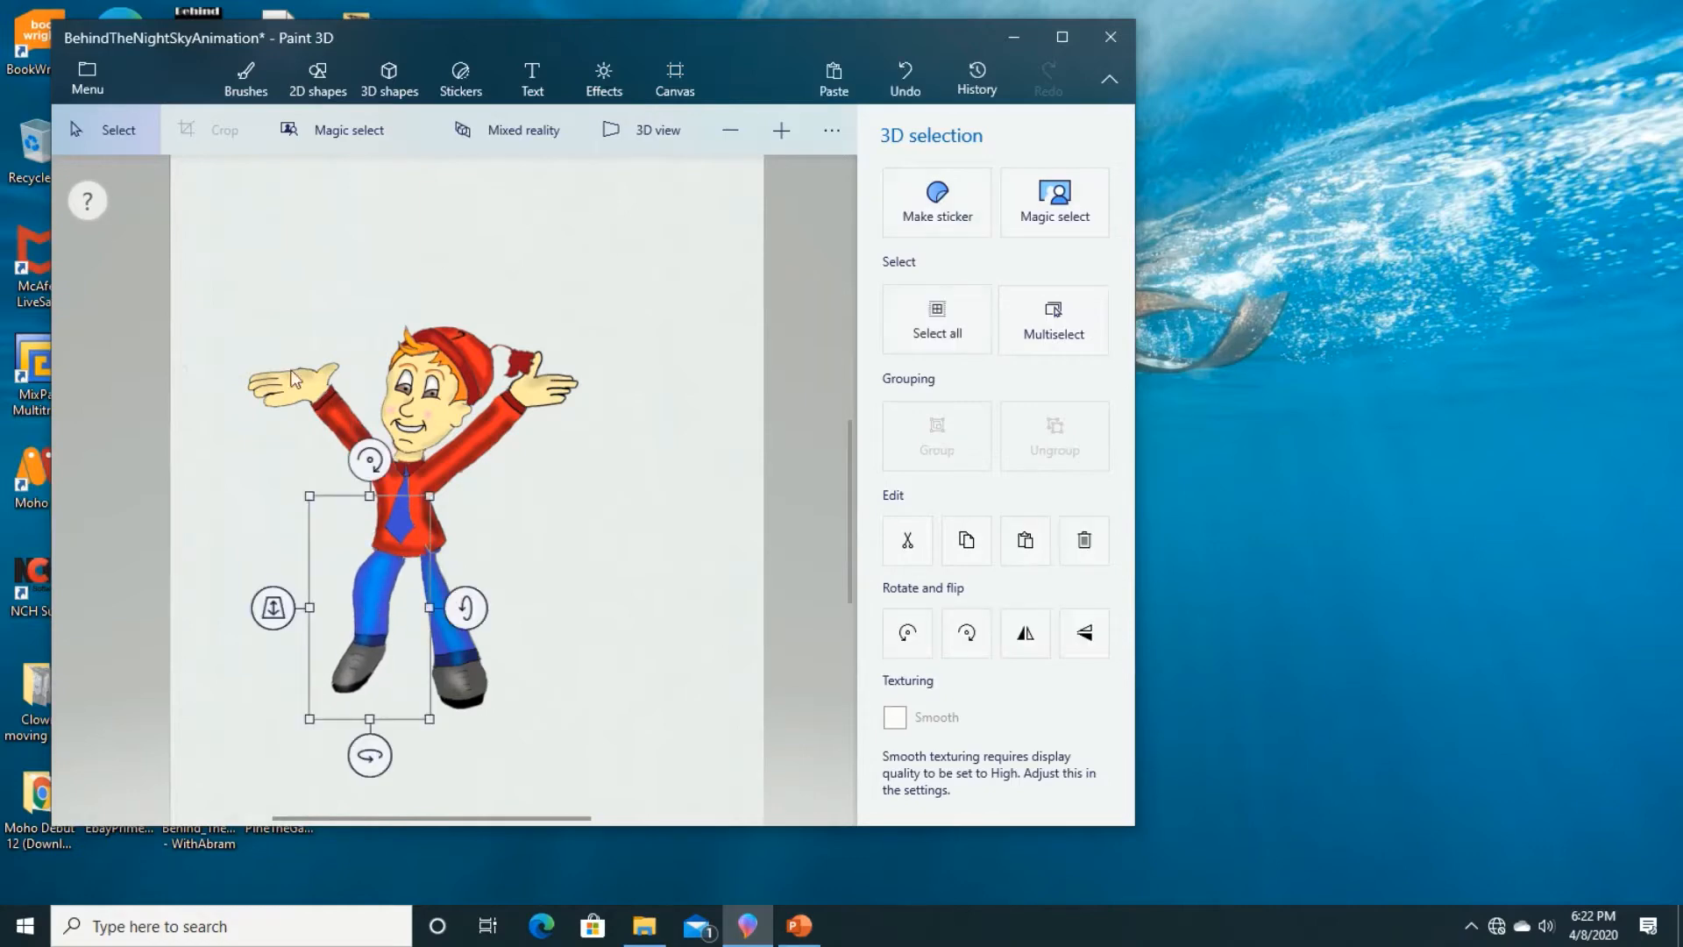
Step: Save the new pose as a JPEG image copy named BTNS.12 in the BTNSAnimation folder
click(97, 82)
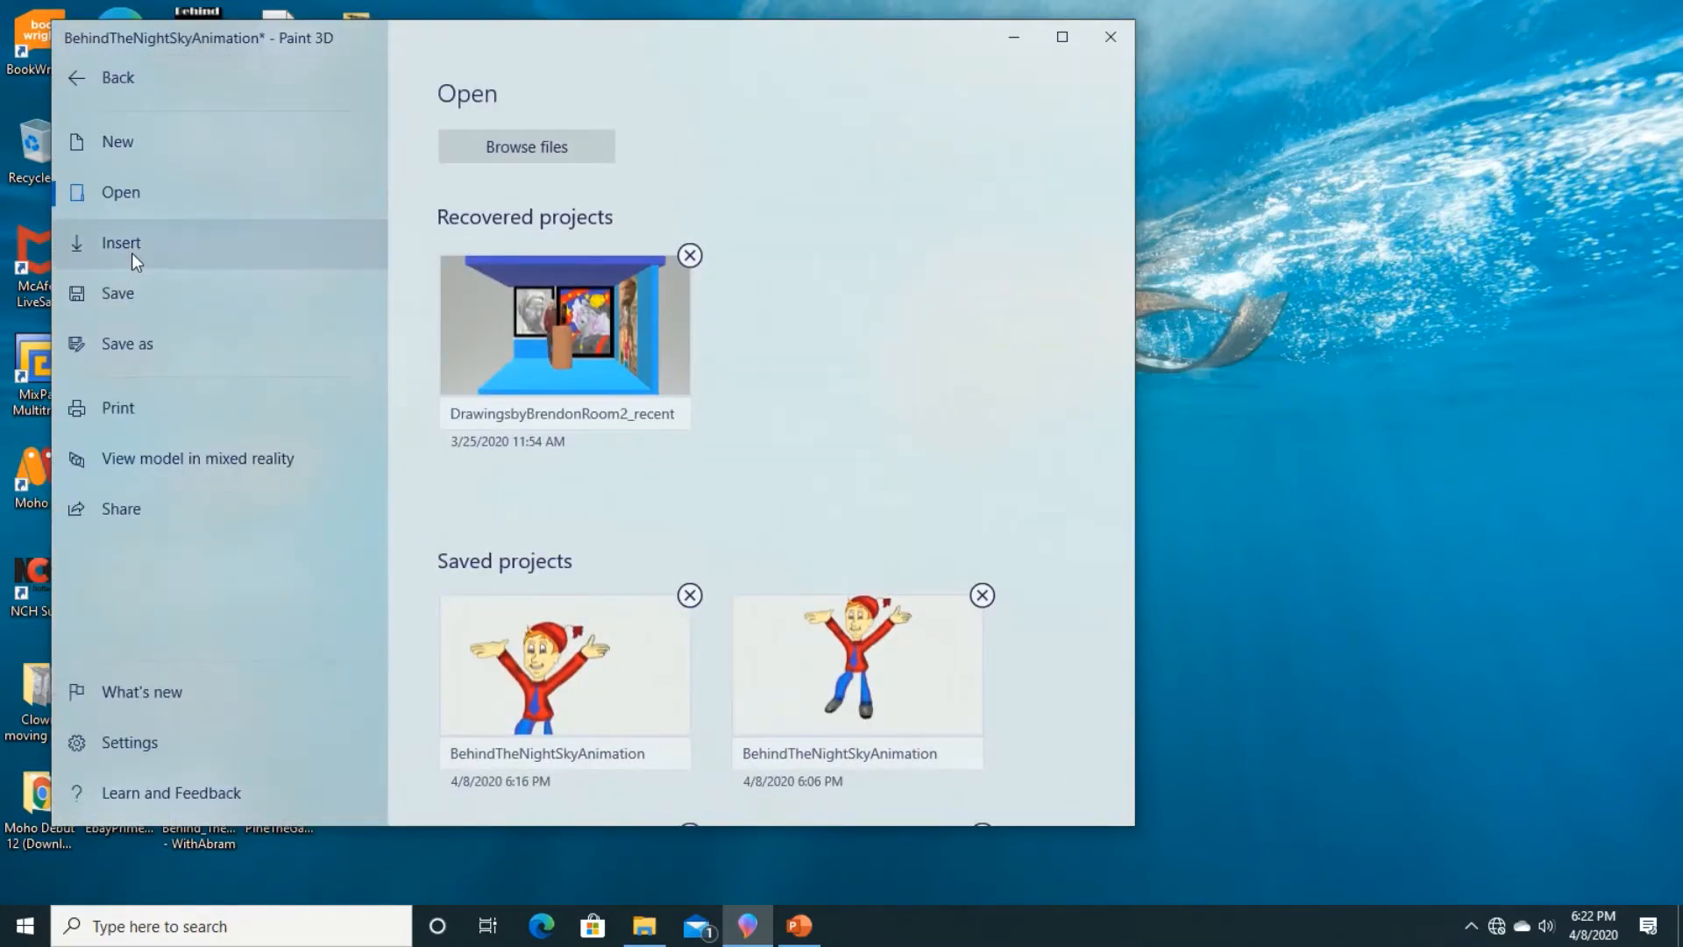
click(150, 347)
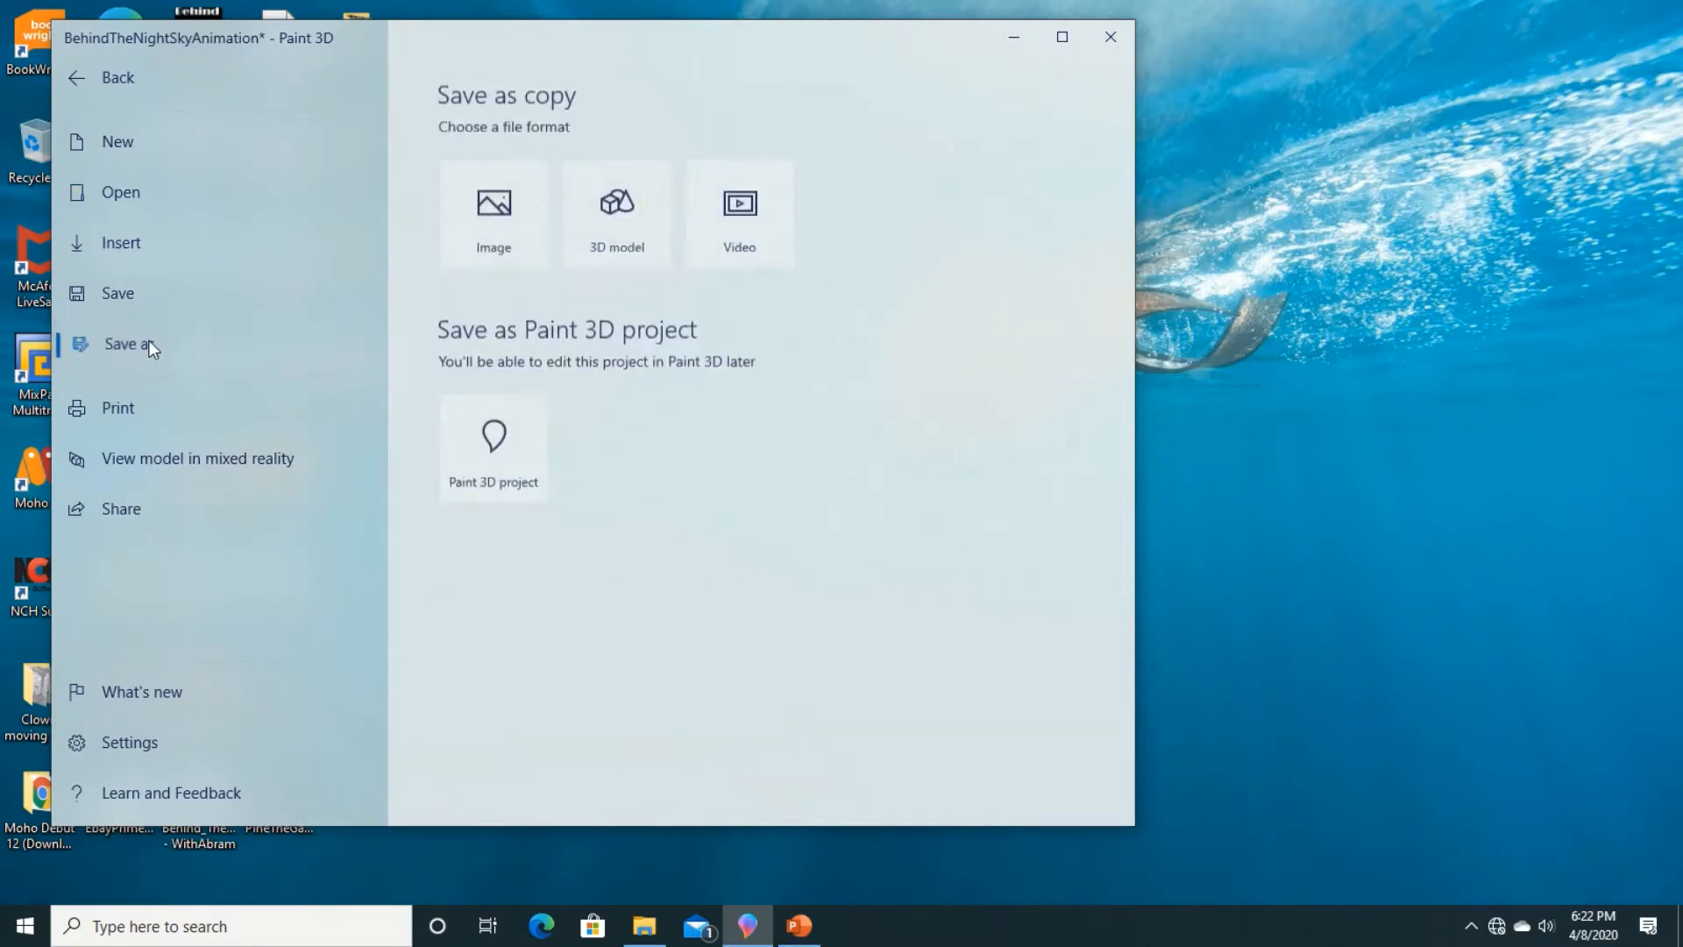
click(479, 249)
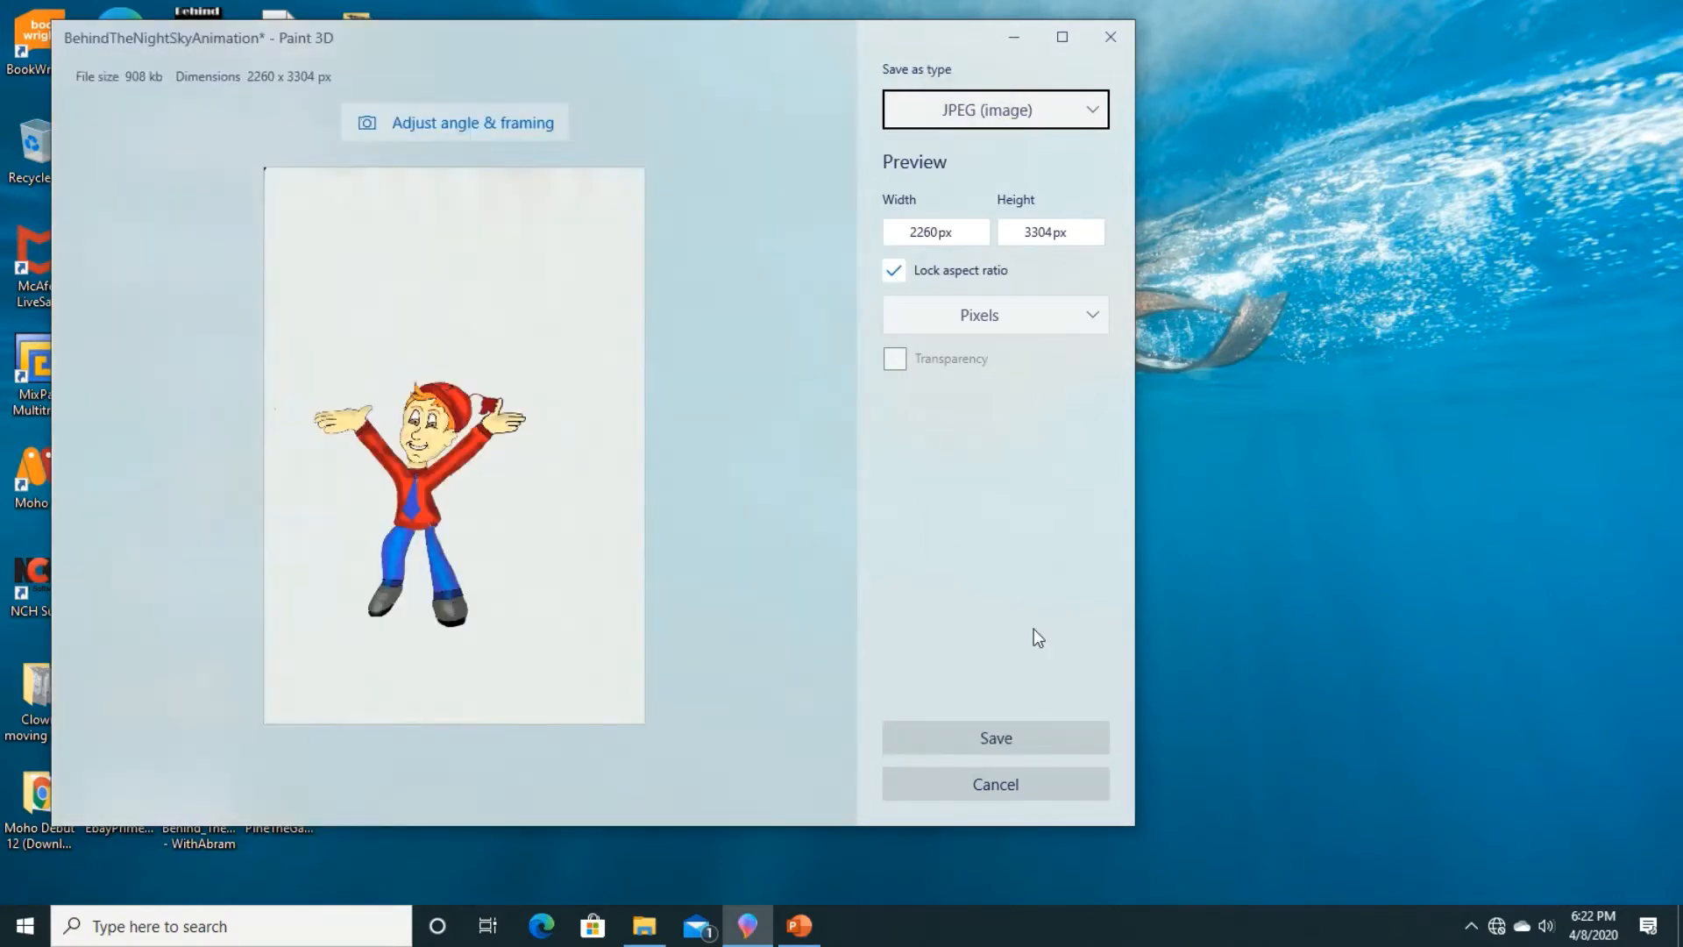
click(1012, 735)
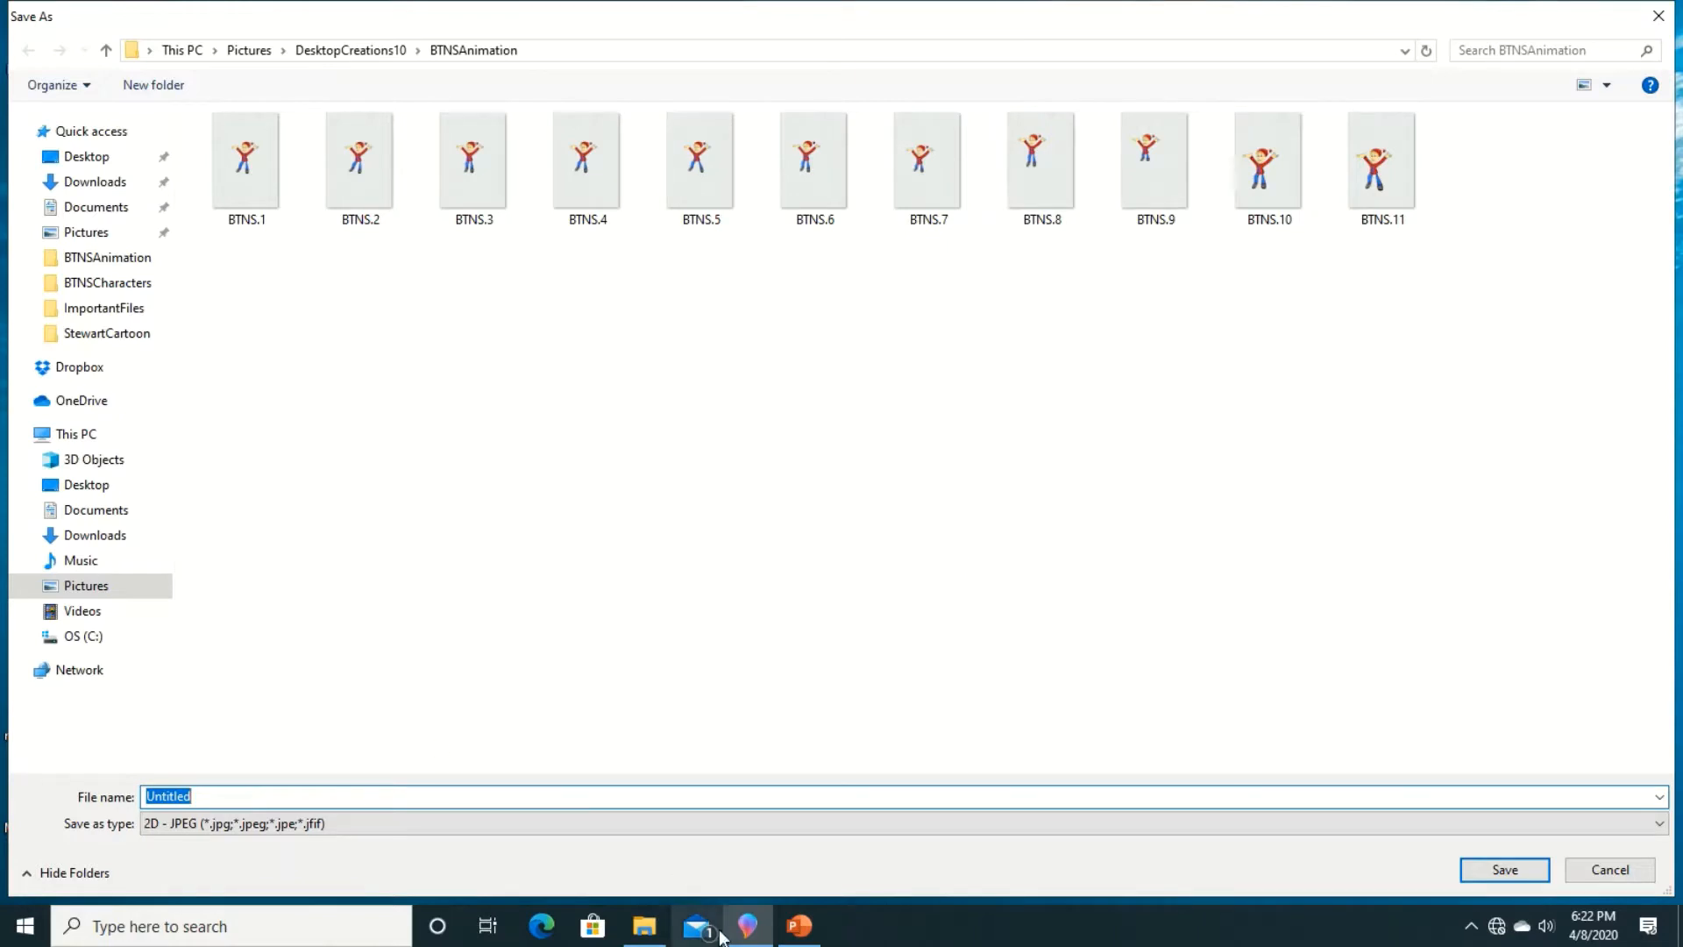
text(BTNS.)
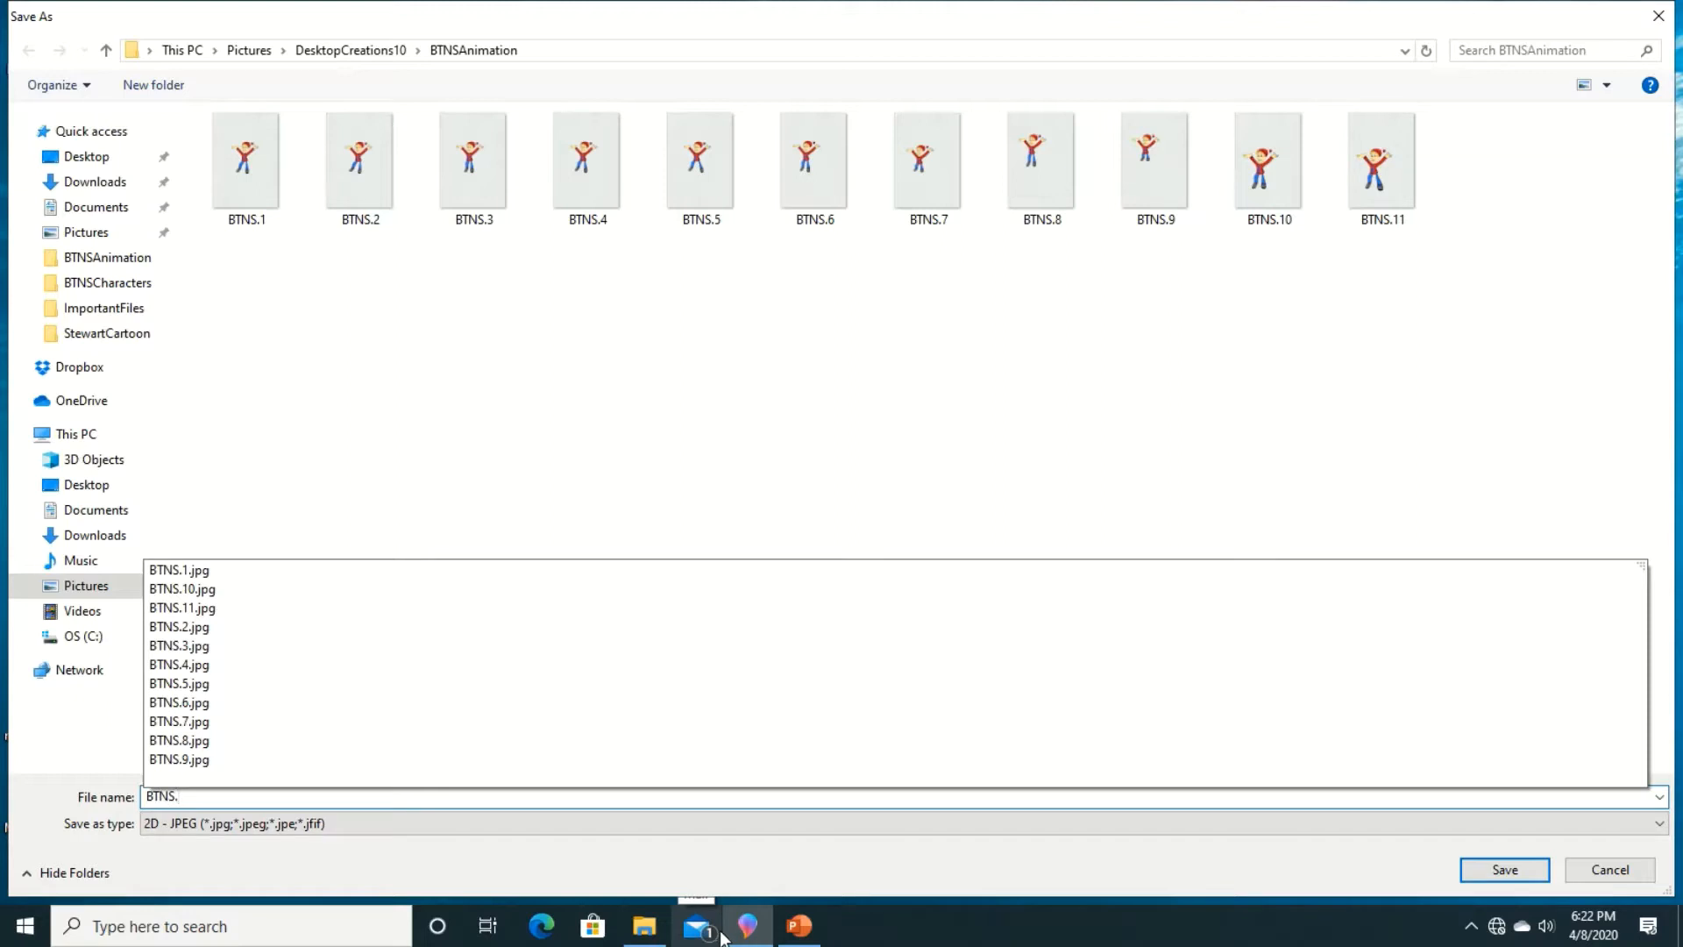
text(12)
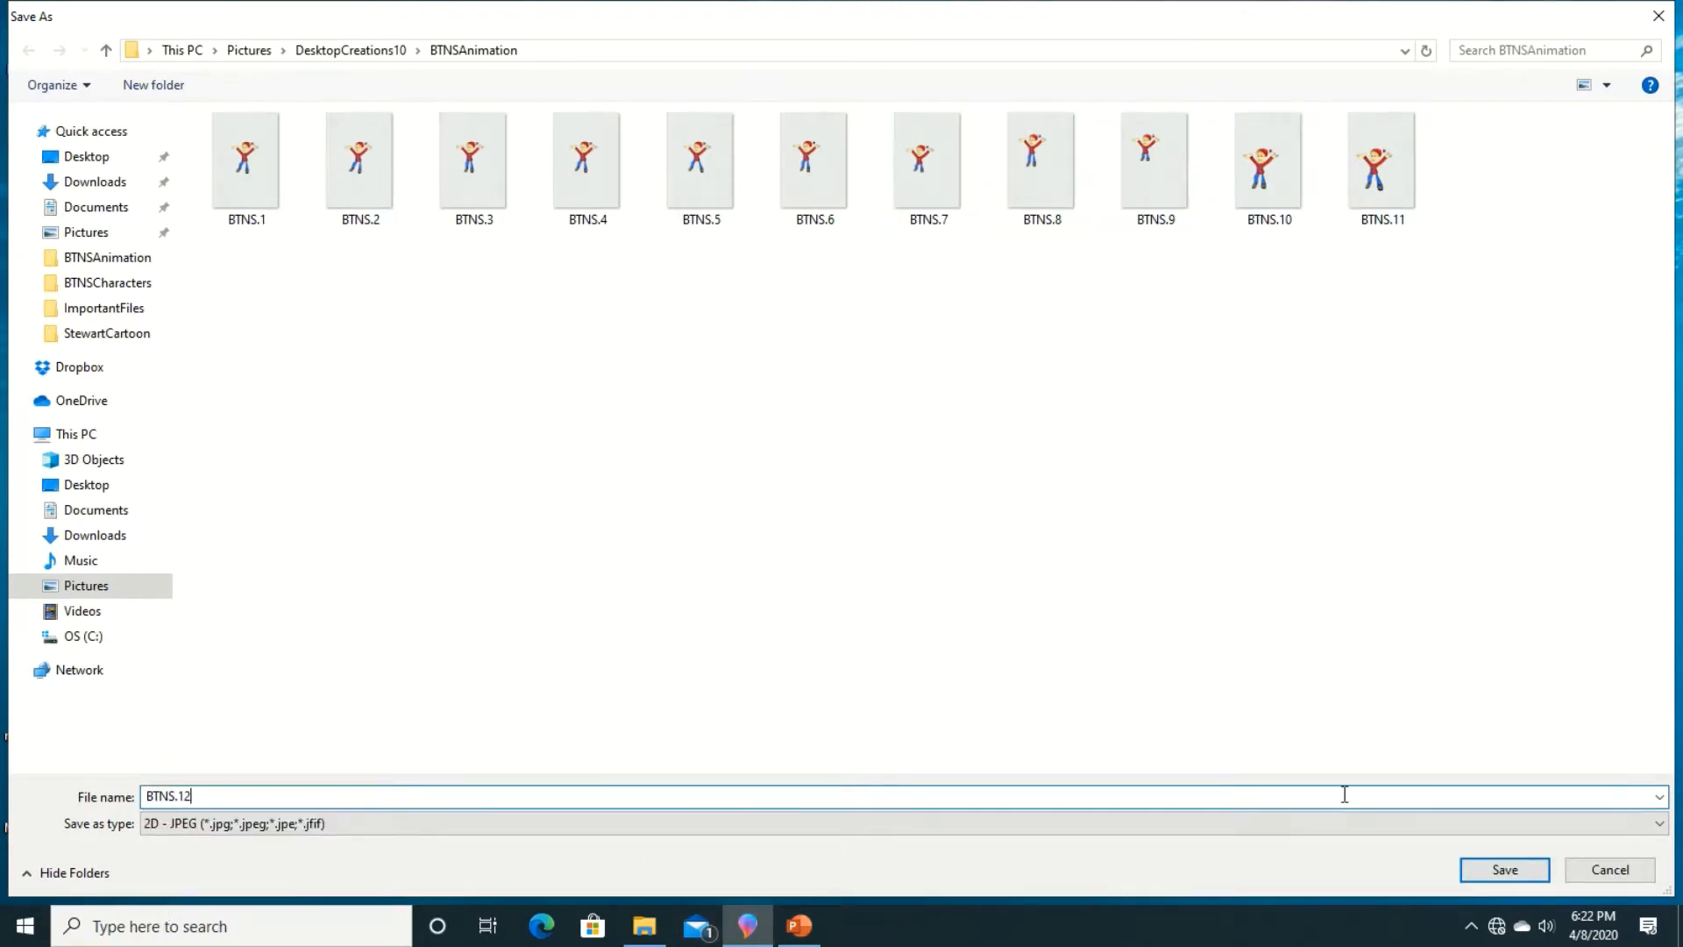
key(Return)
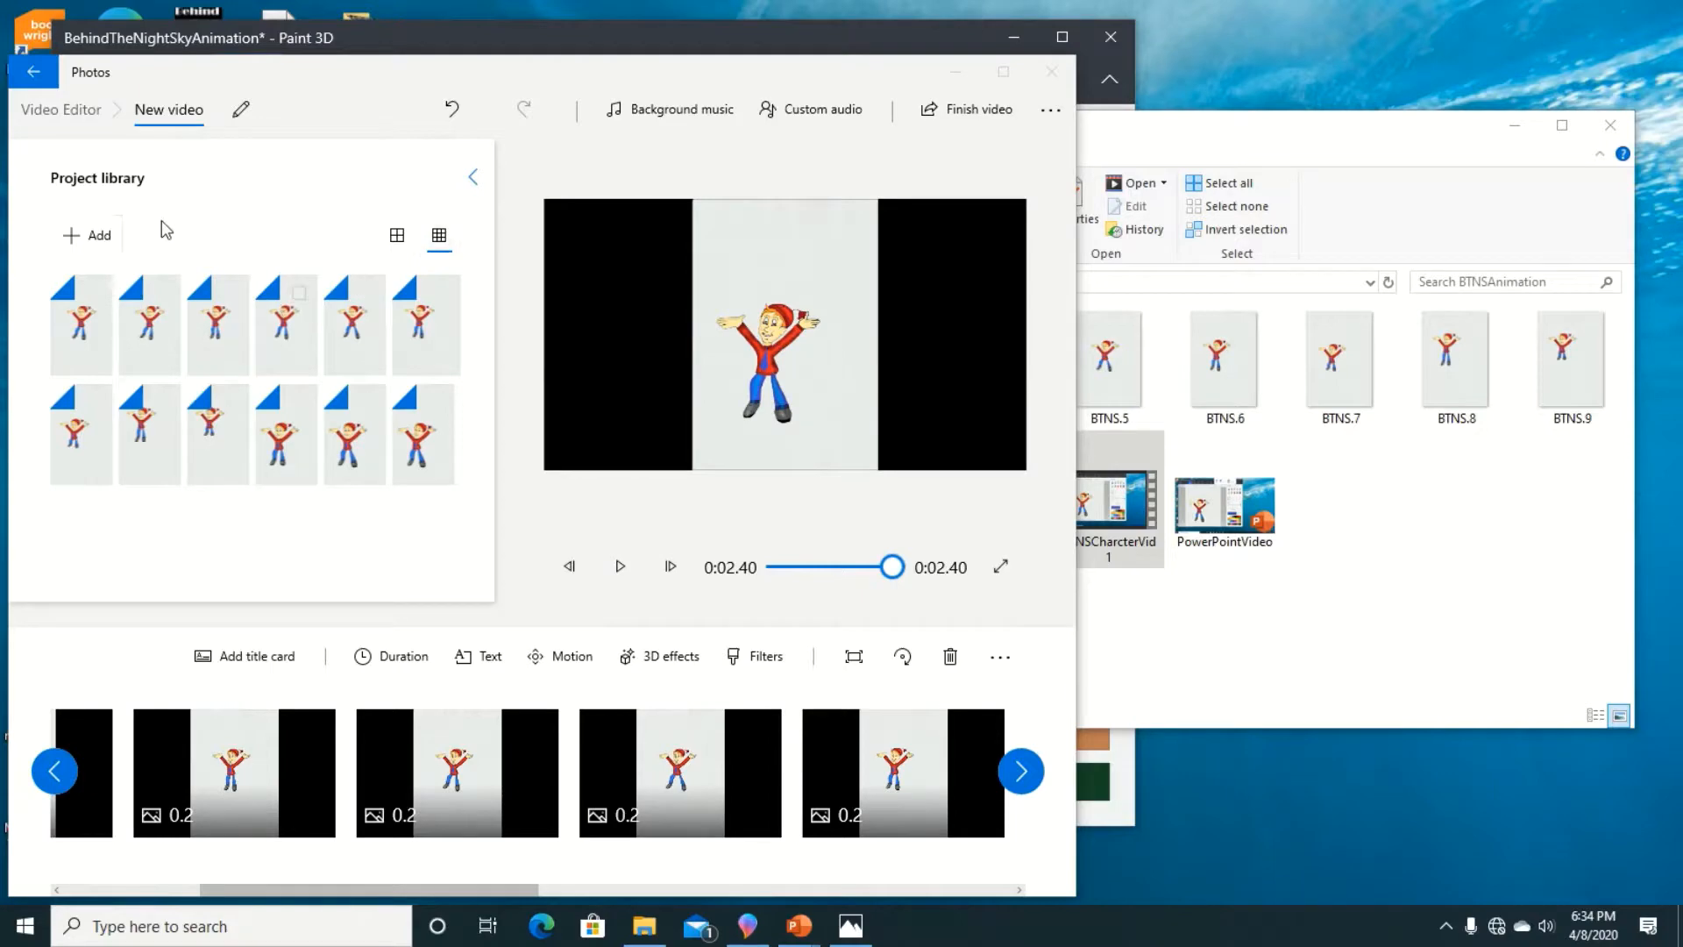
Step: Look through the storyboard clips in the Photos Video Editor up to the last frame, rewind the preview, and minimize the editor
click(1026, 770)
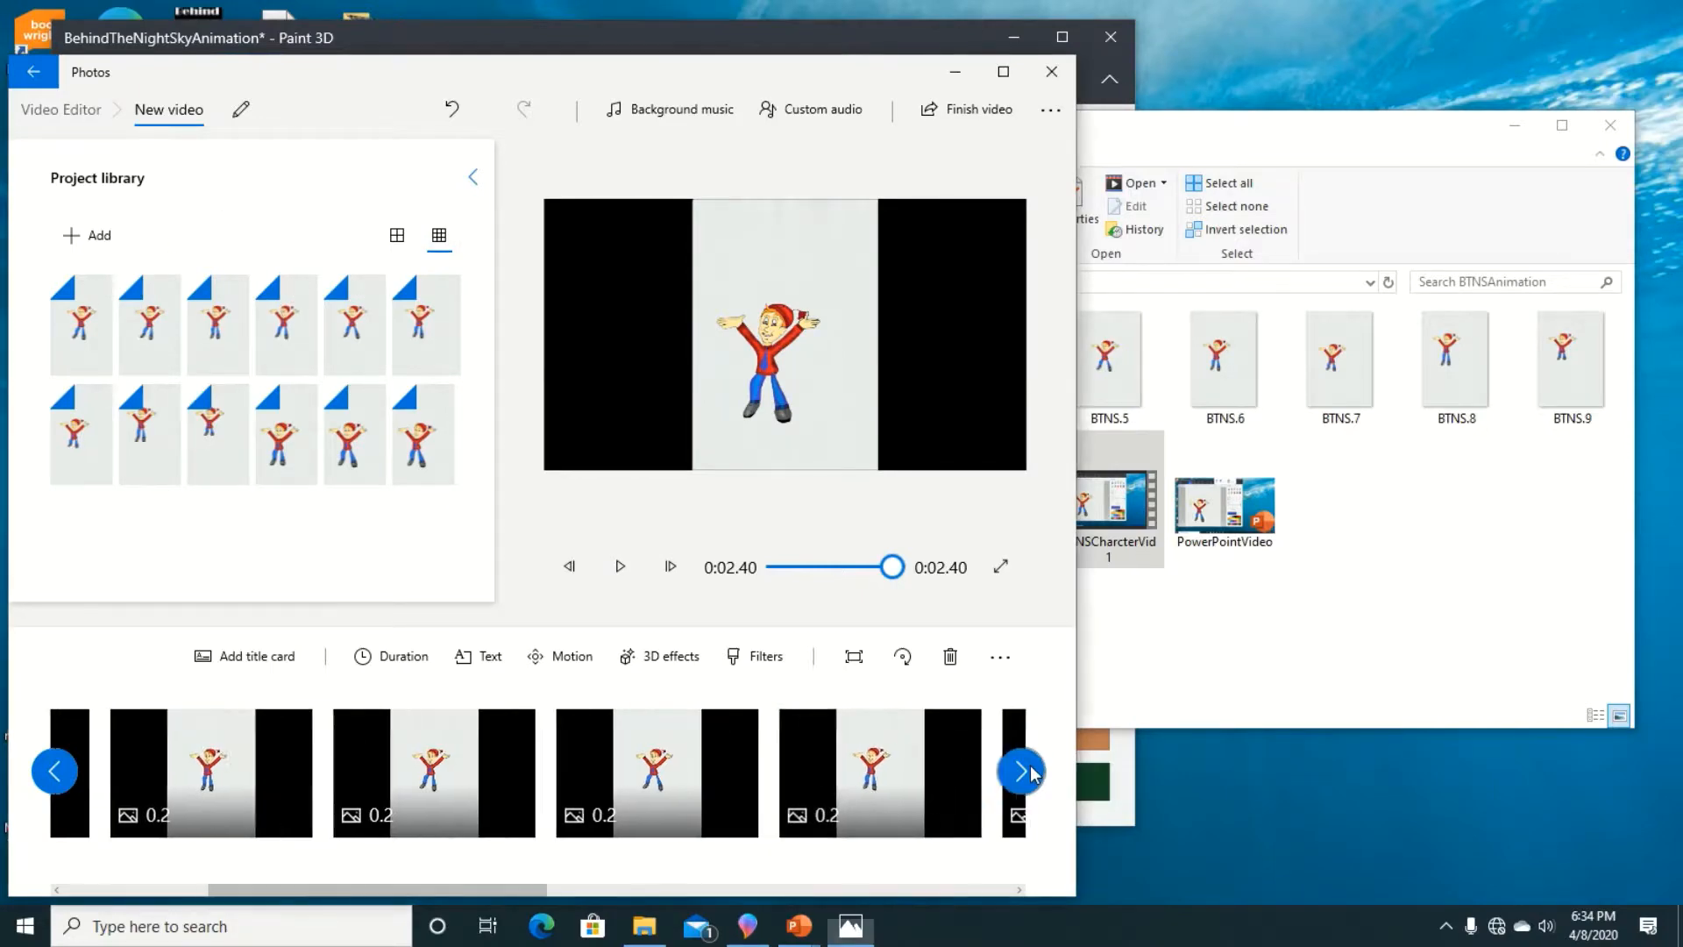
click(1025, 770)
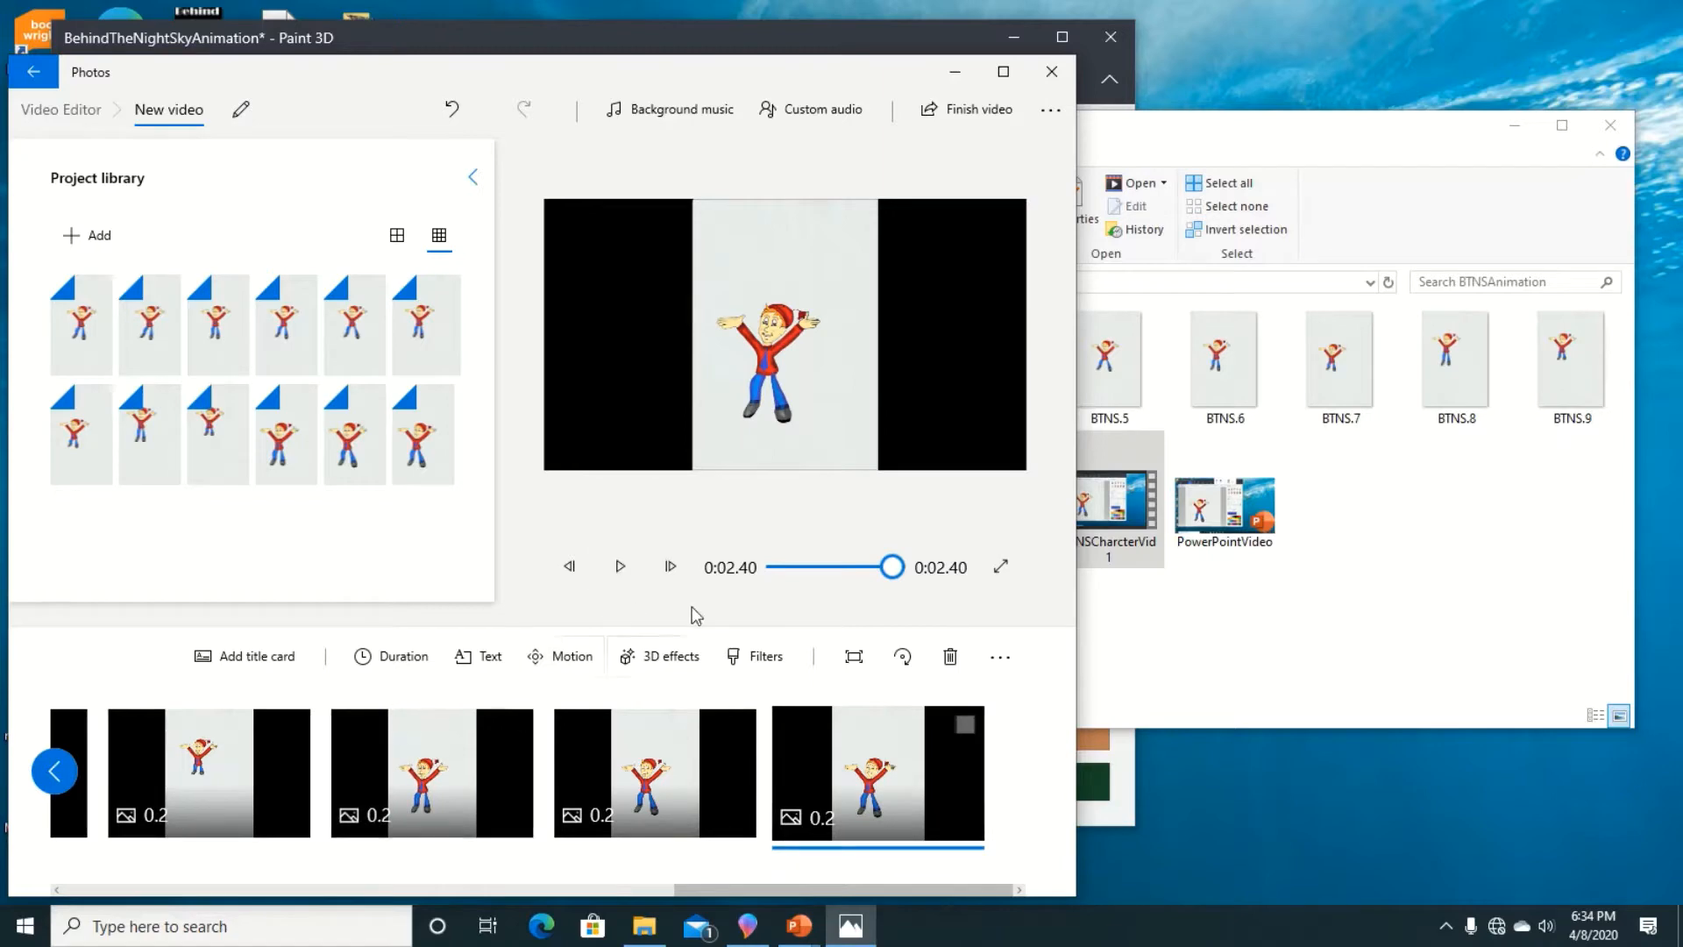
drag(890, 567, 778, 568)
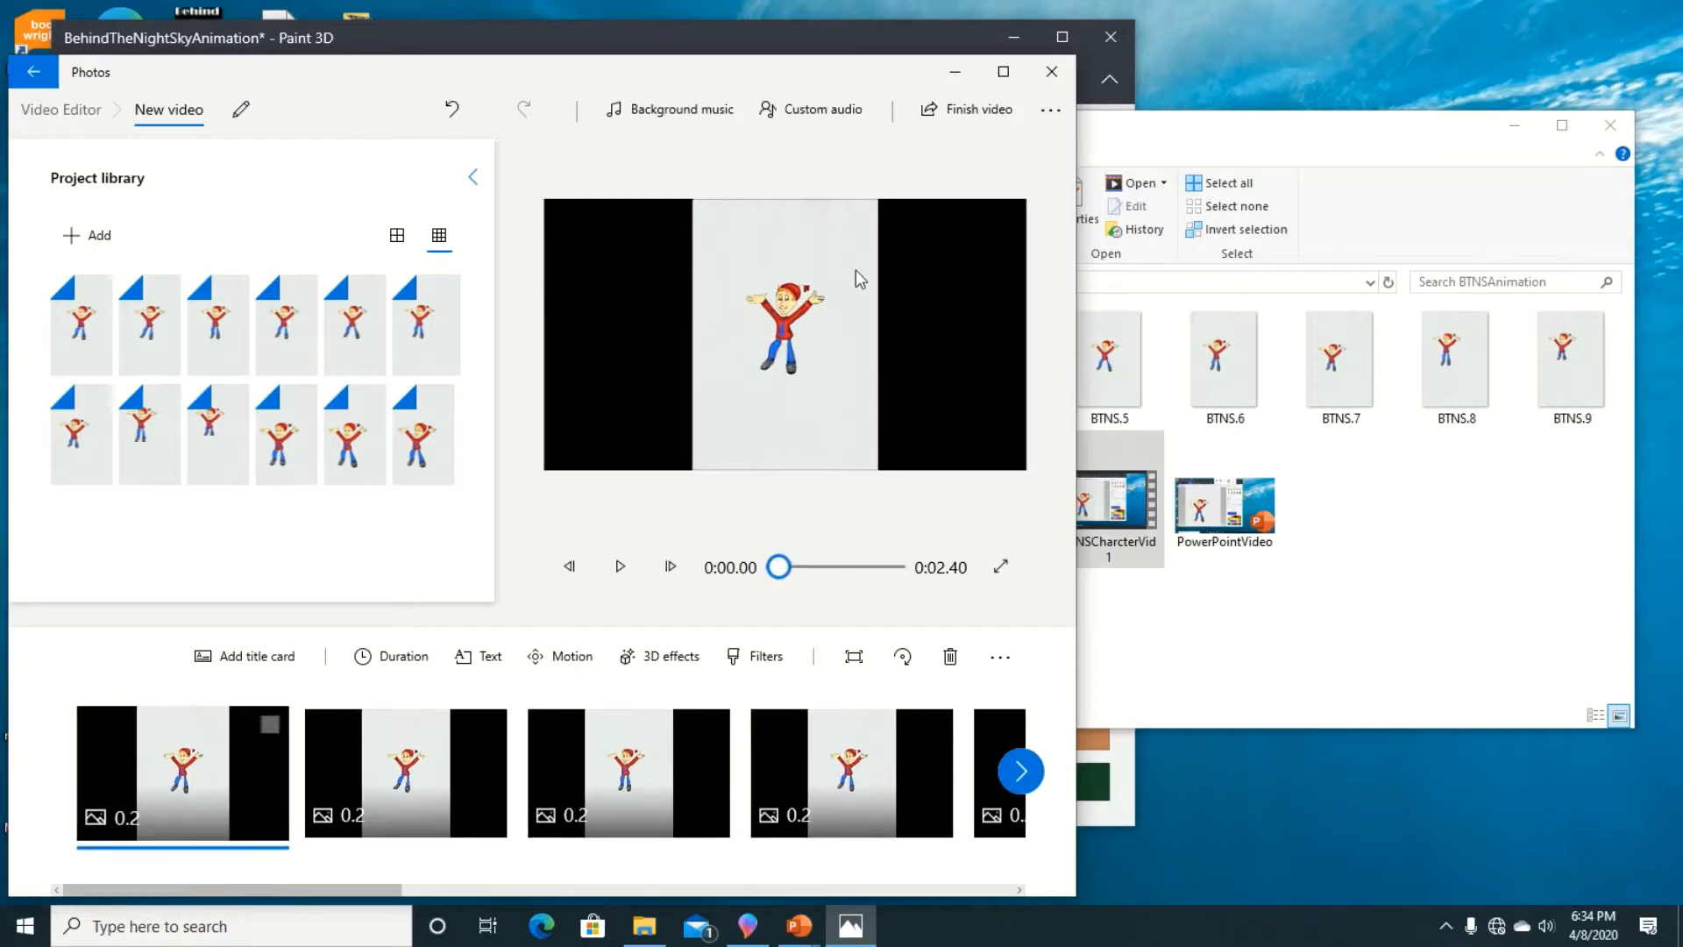
click(956, 79)
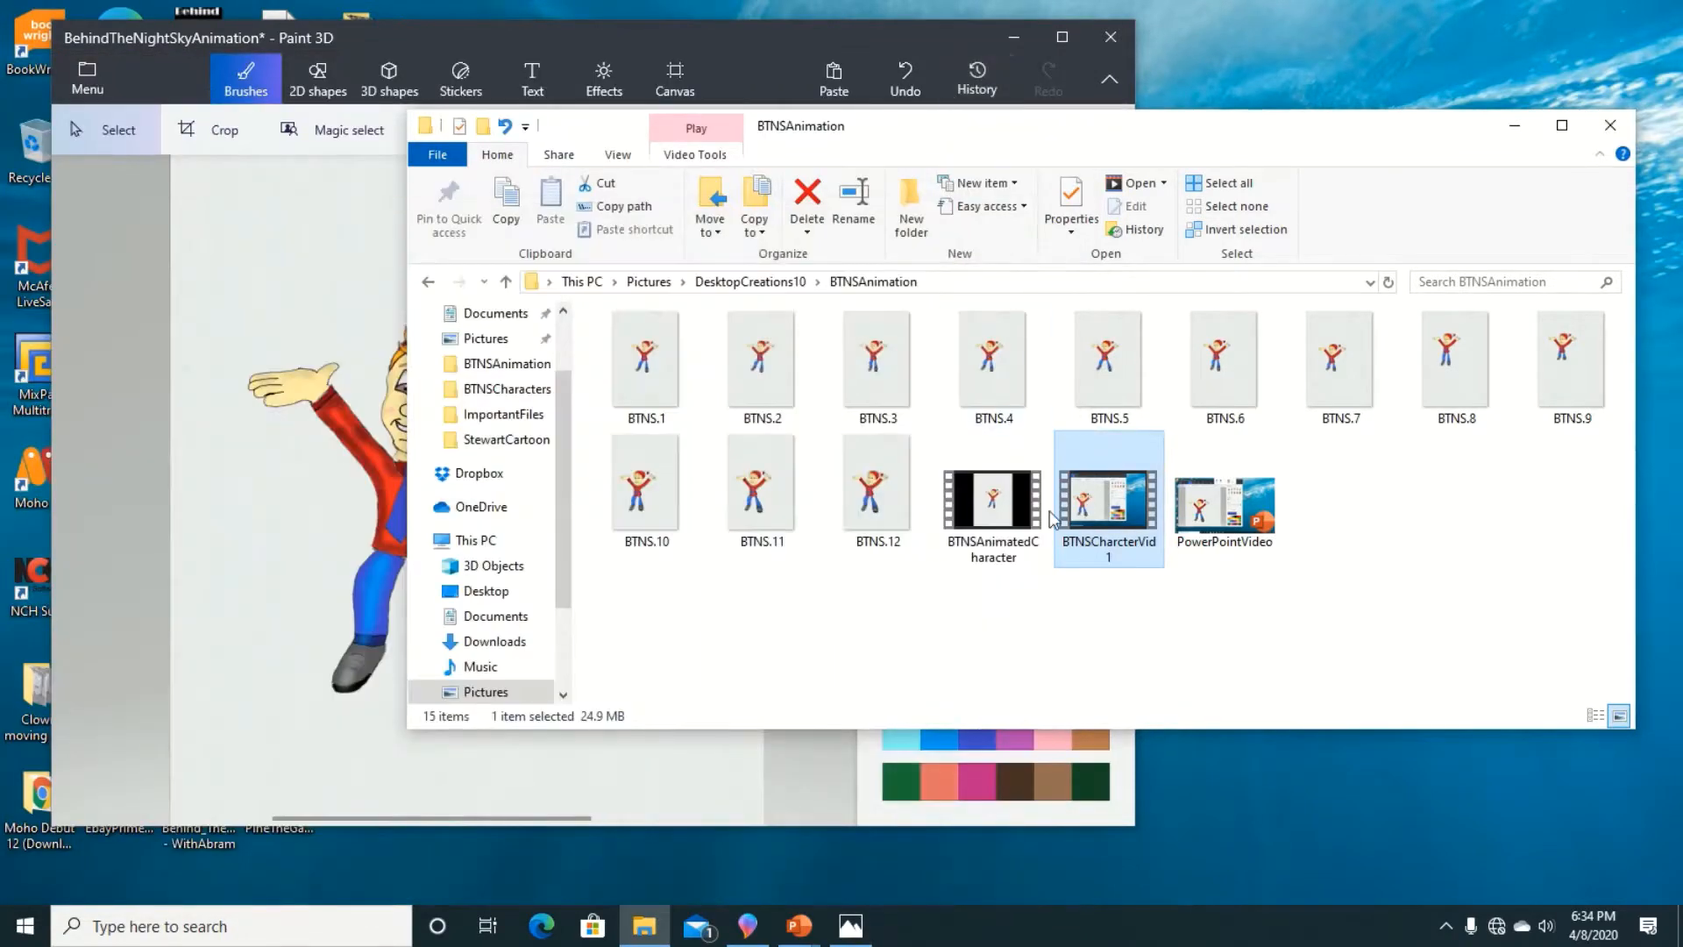
Step: Play the BTNSAnimatedCharacter video from the BTNSAnimation folder, replay it from the start, and return to the Paint 3D drawing
double_click(1012, 519)
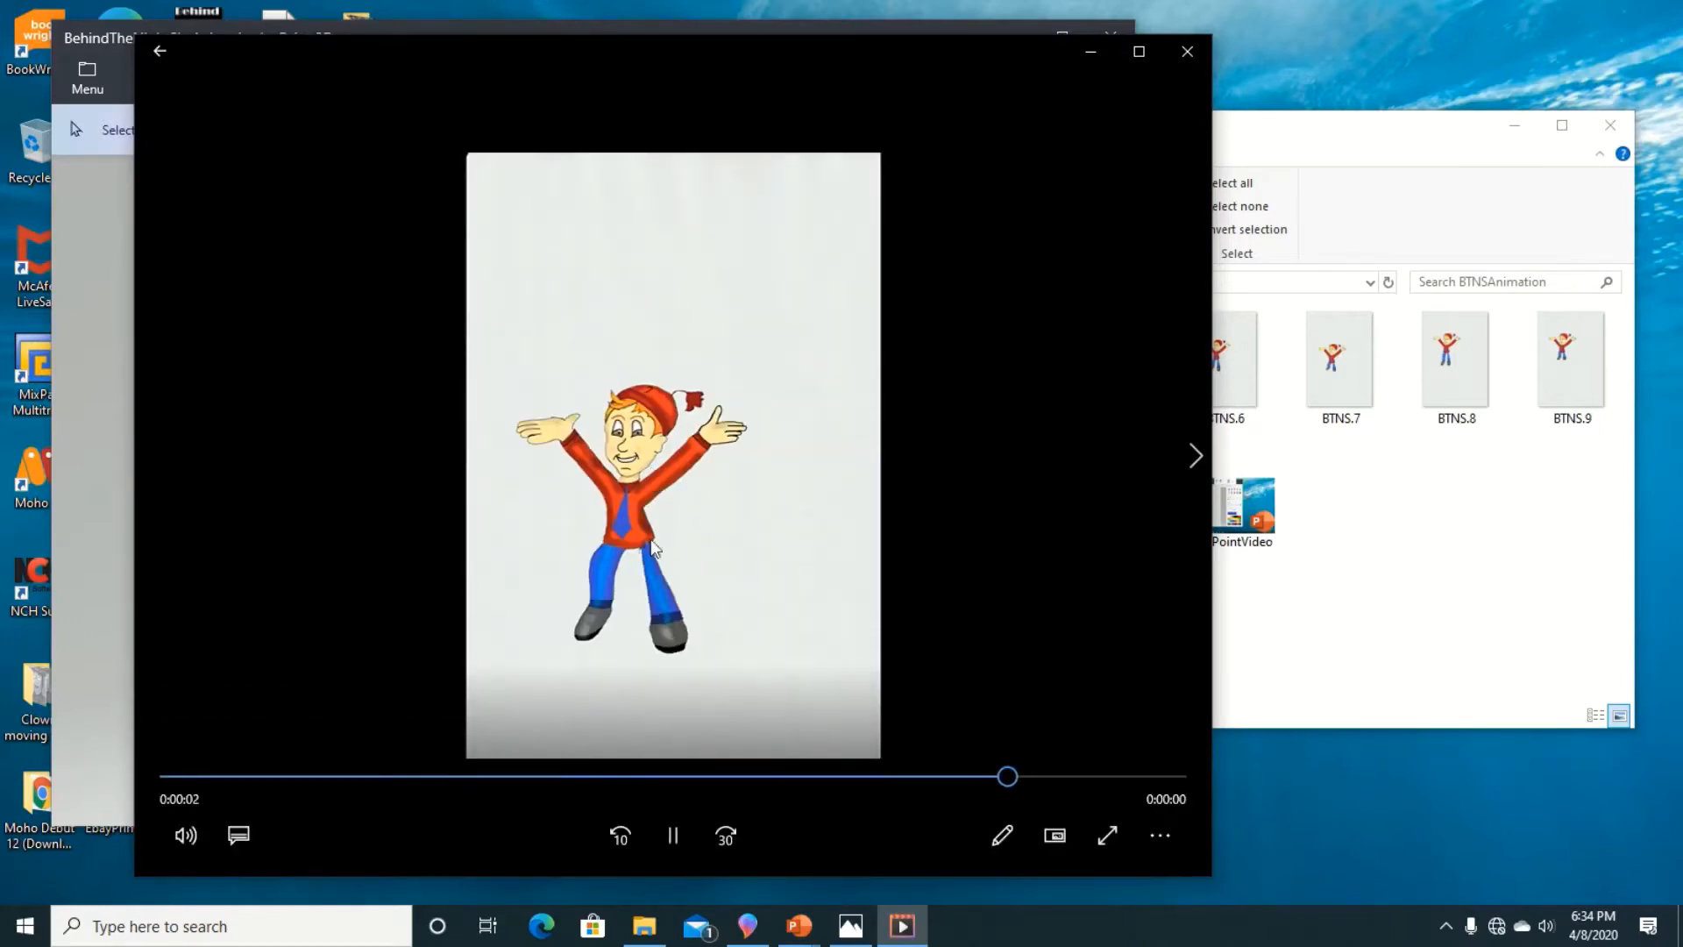
click(453, 776)
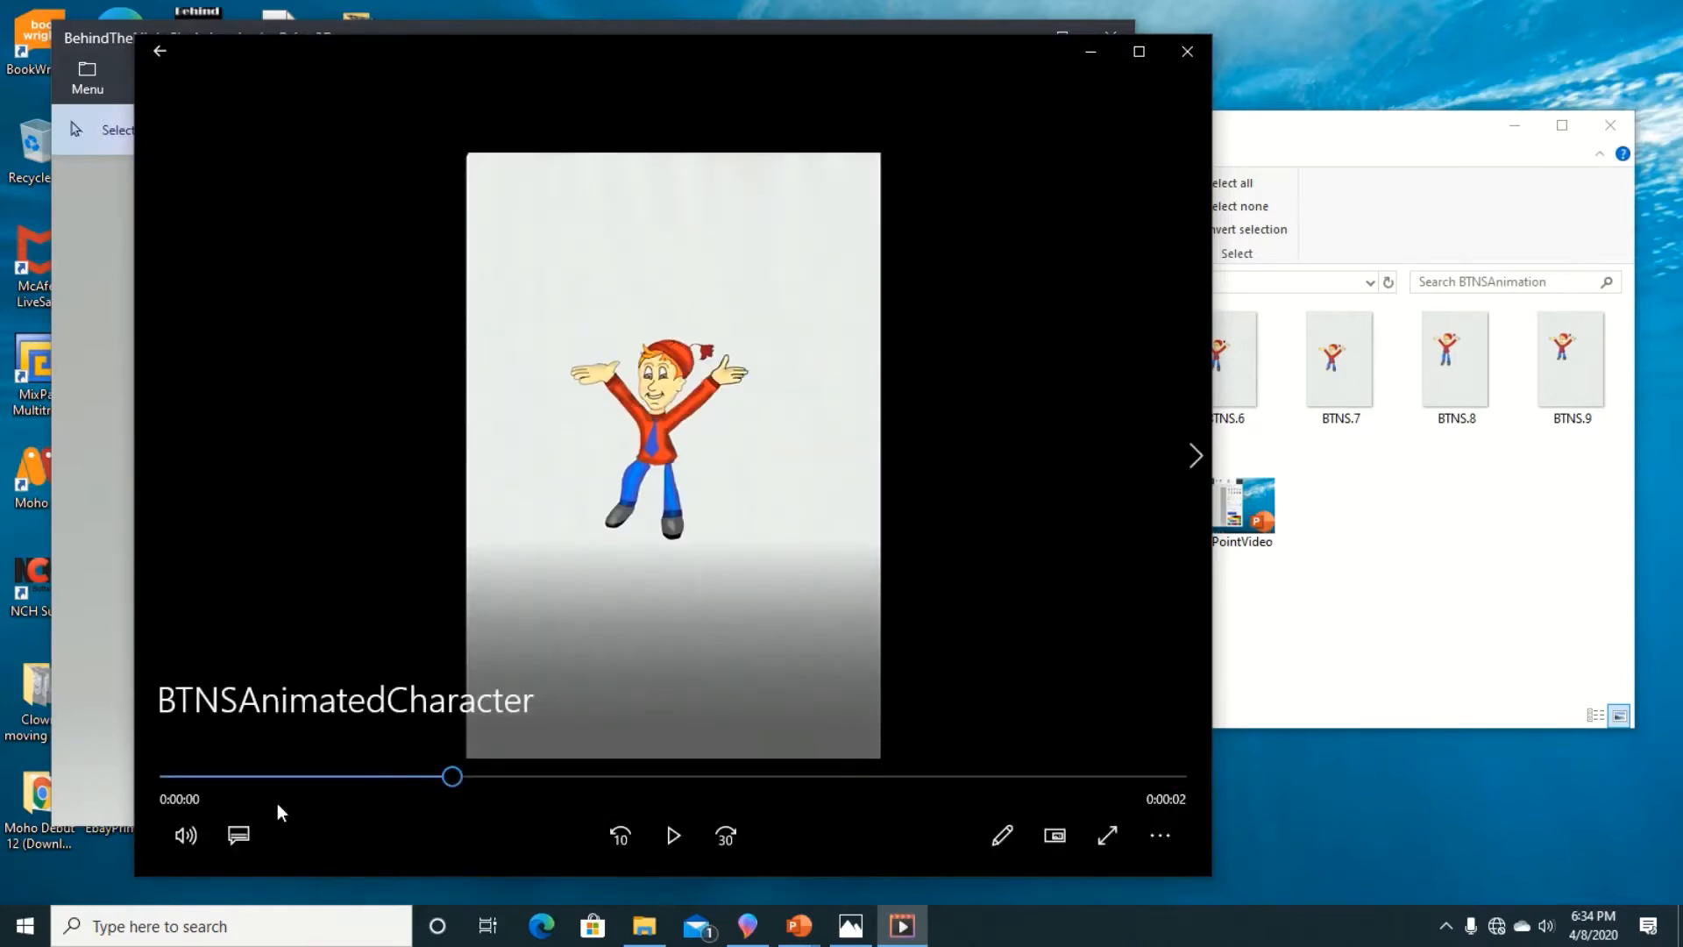
click(629, 838)
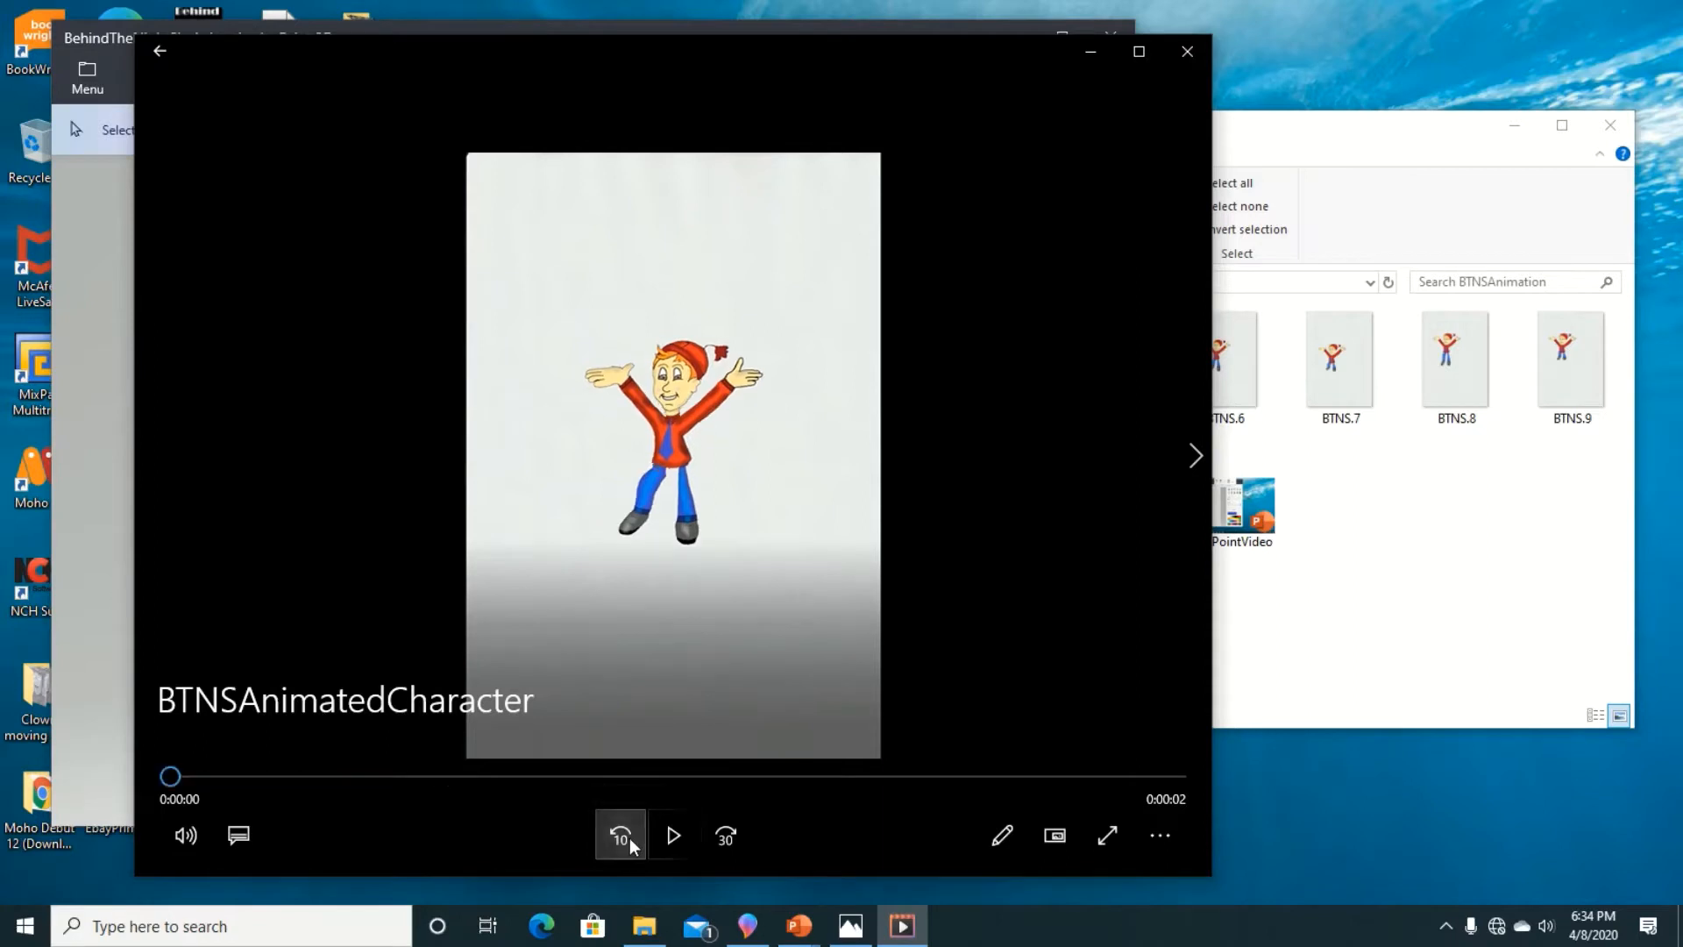
click(678, 851)
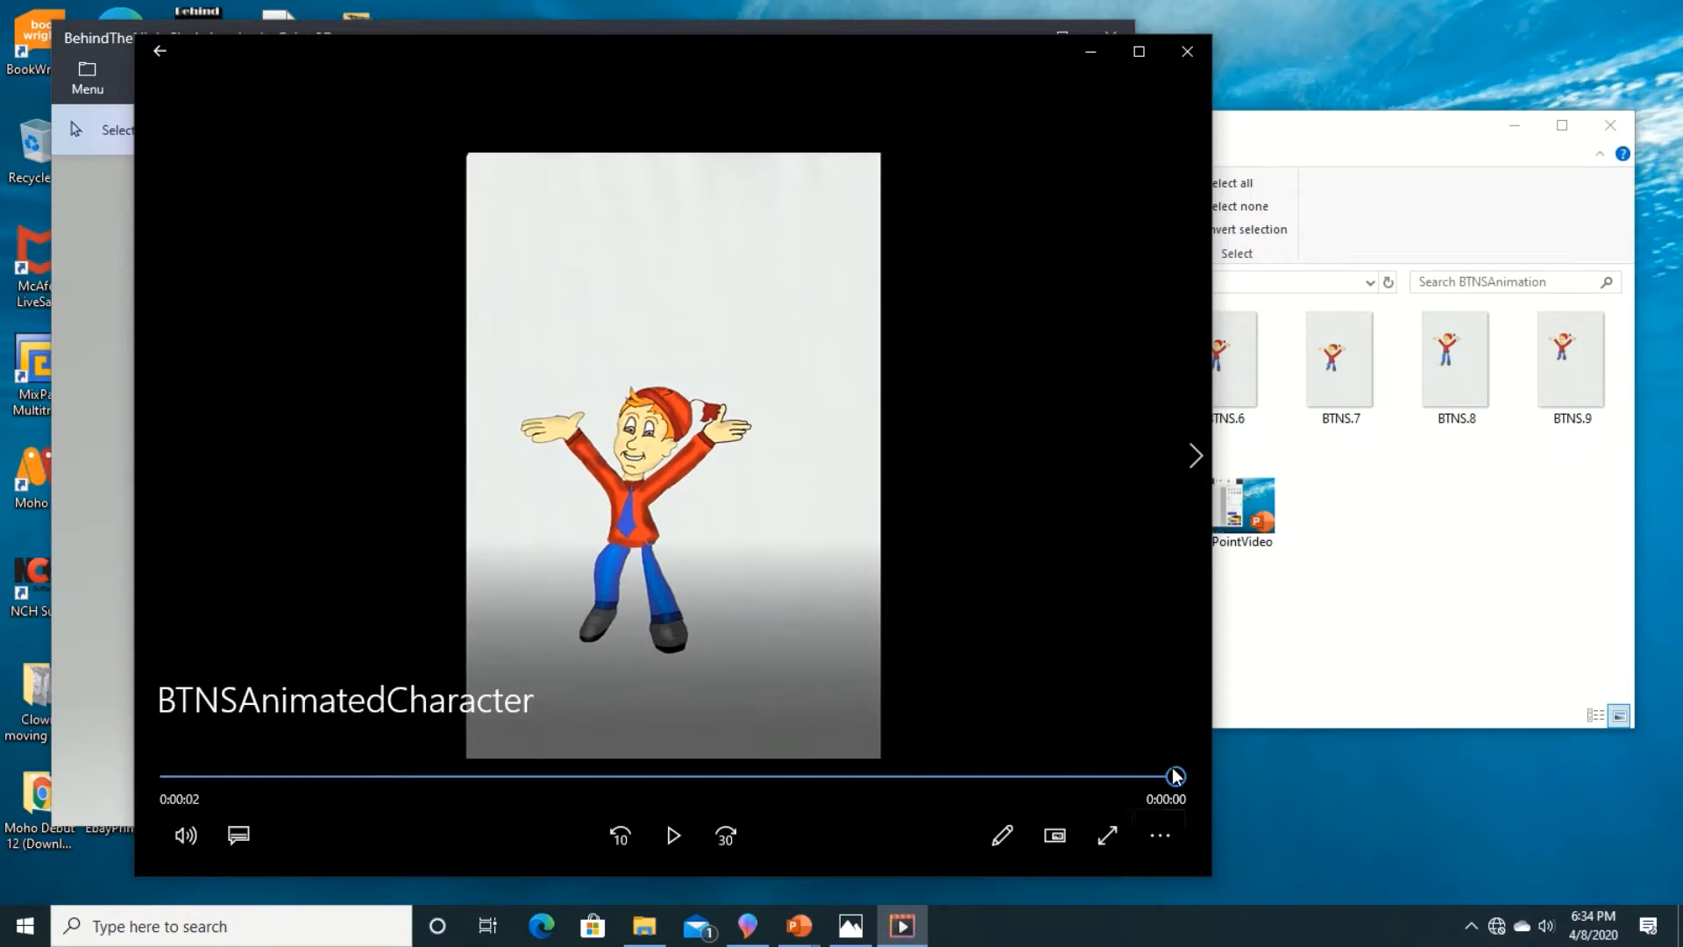
drag(1175, 776, 170, 775)
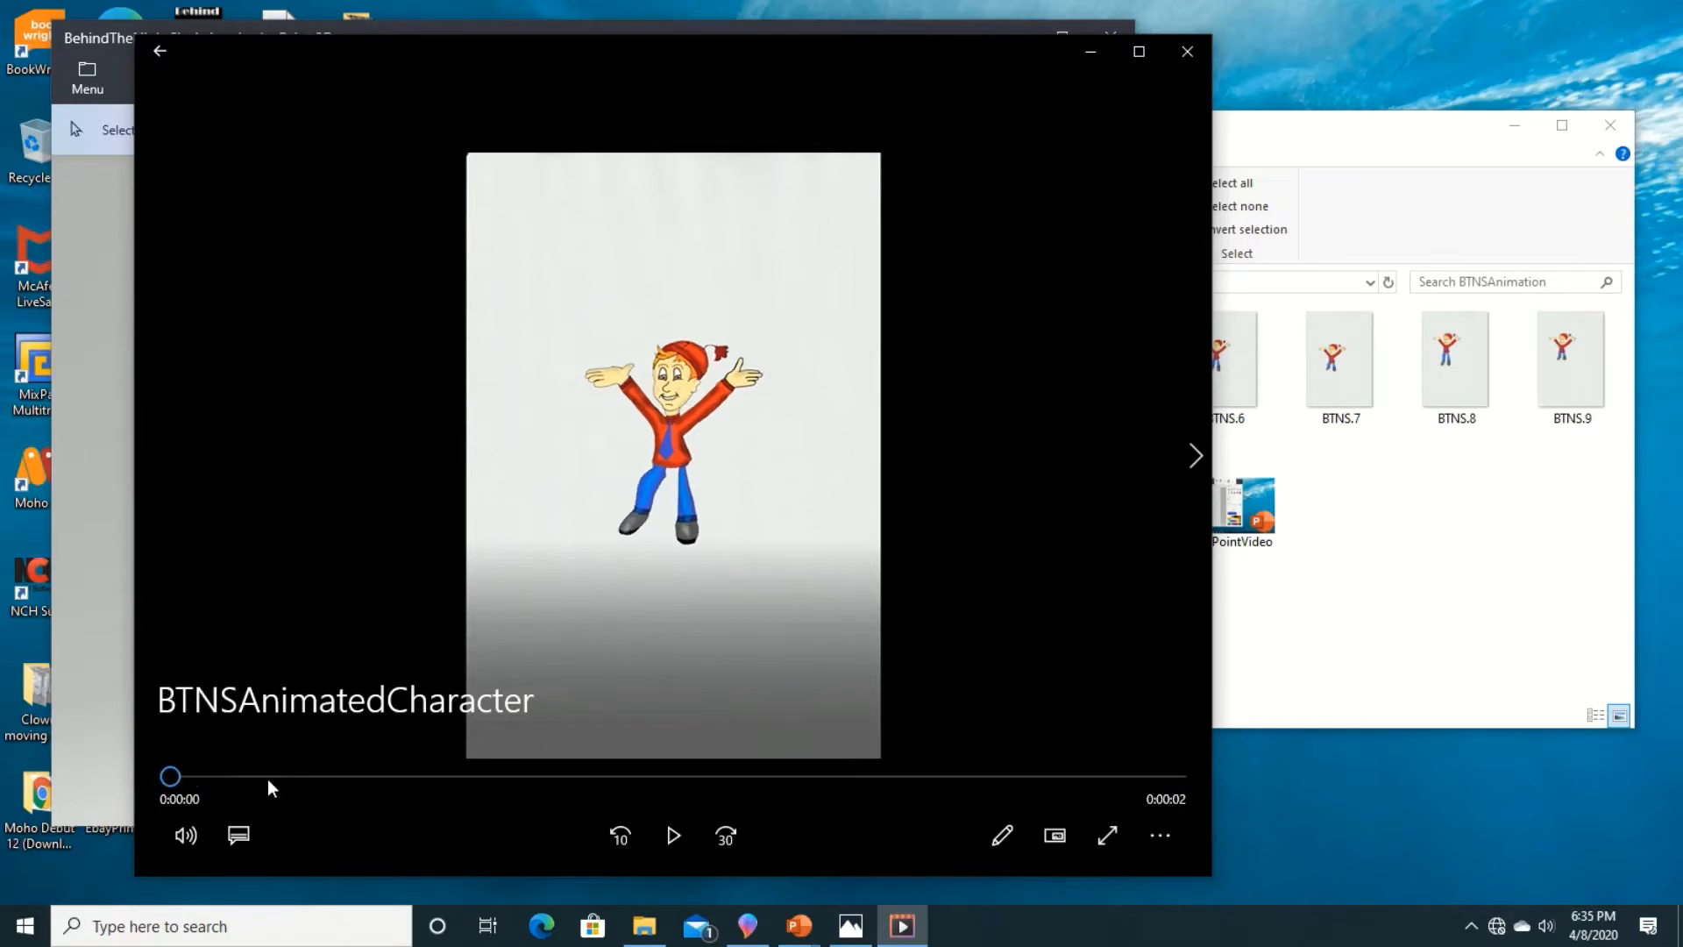
click(672, 835)
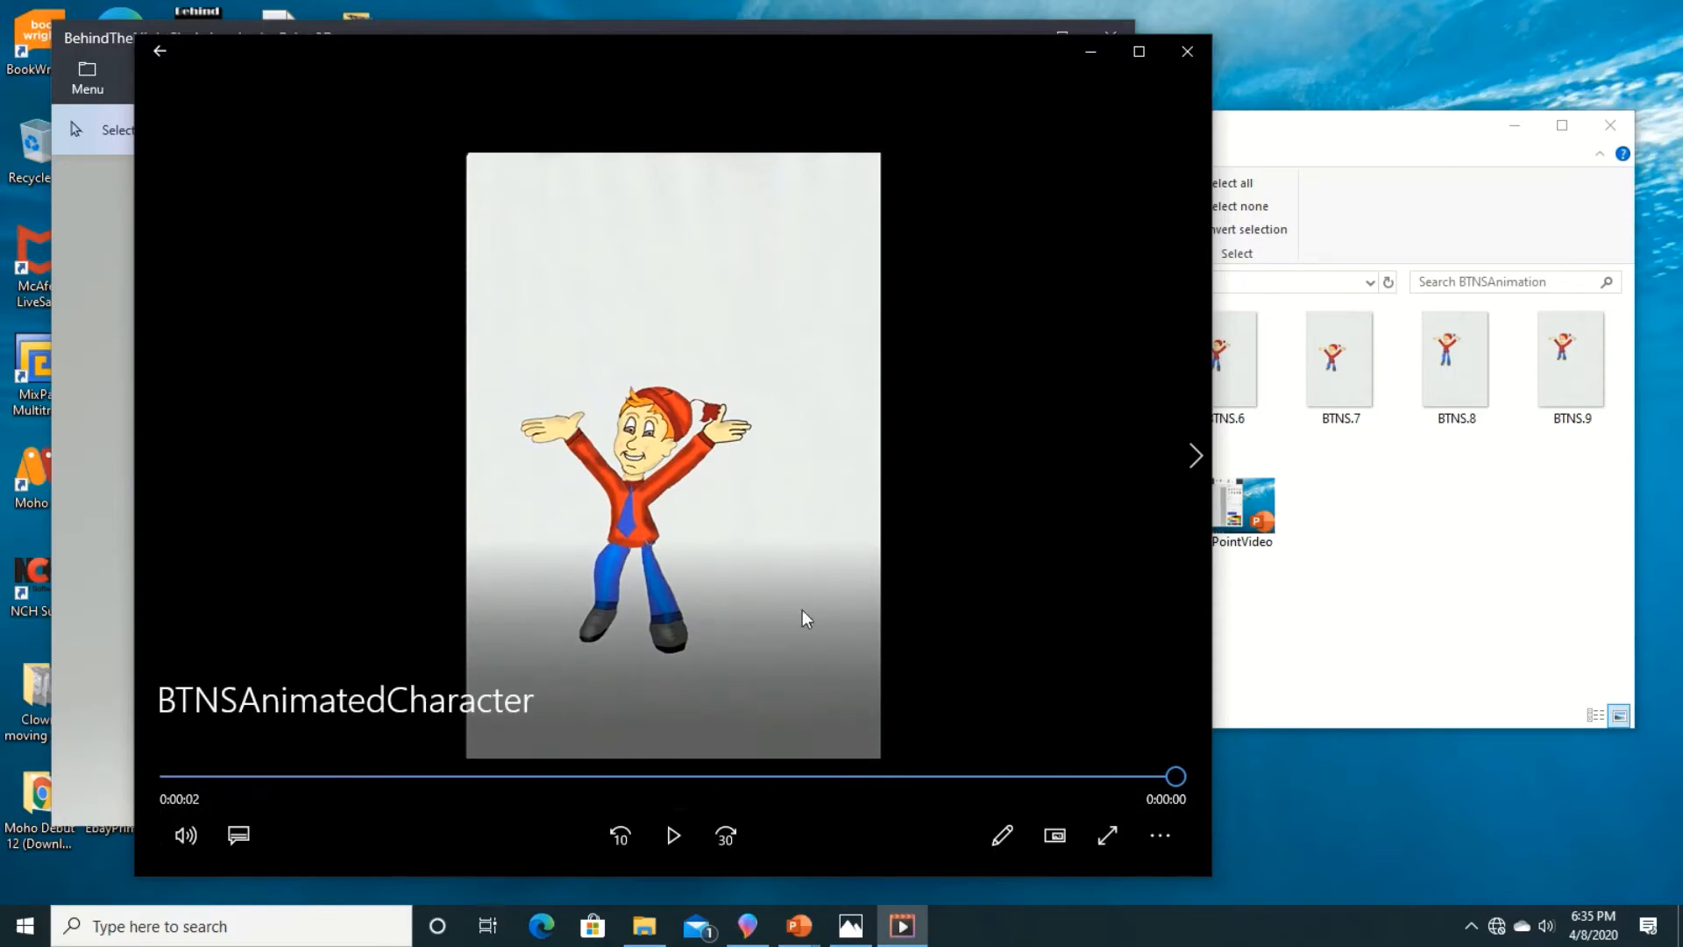
click(1091, 51)
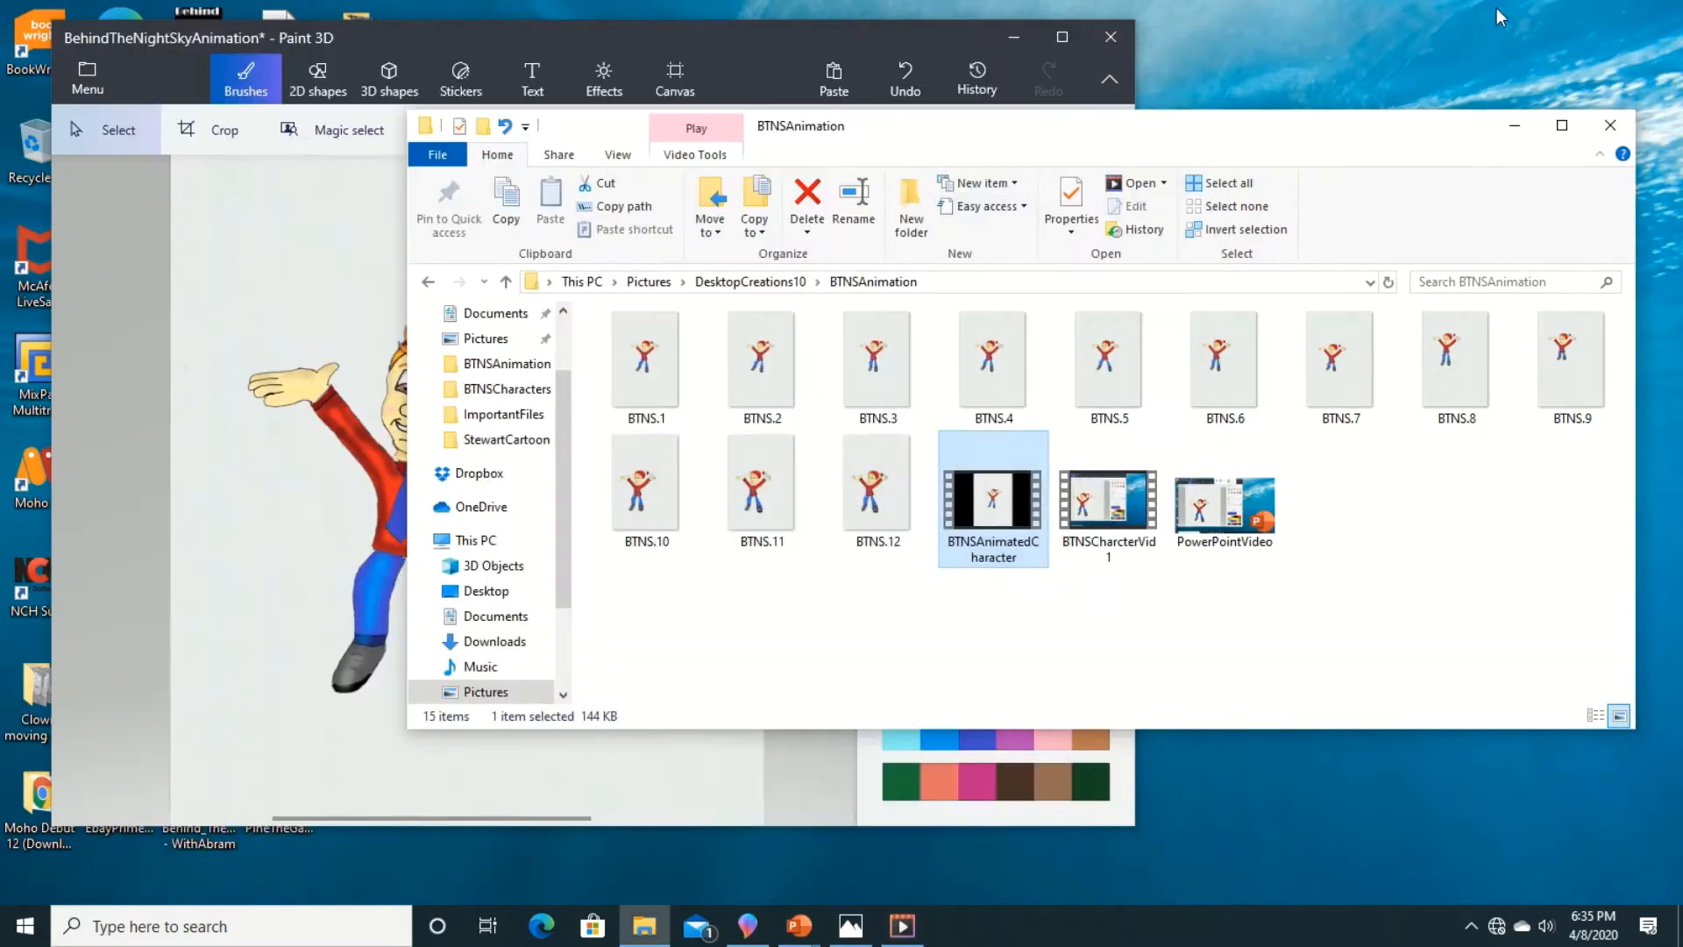
click(1514, 125)
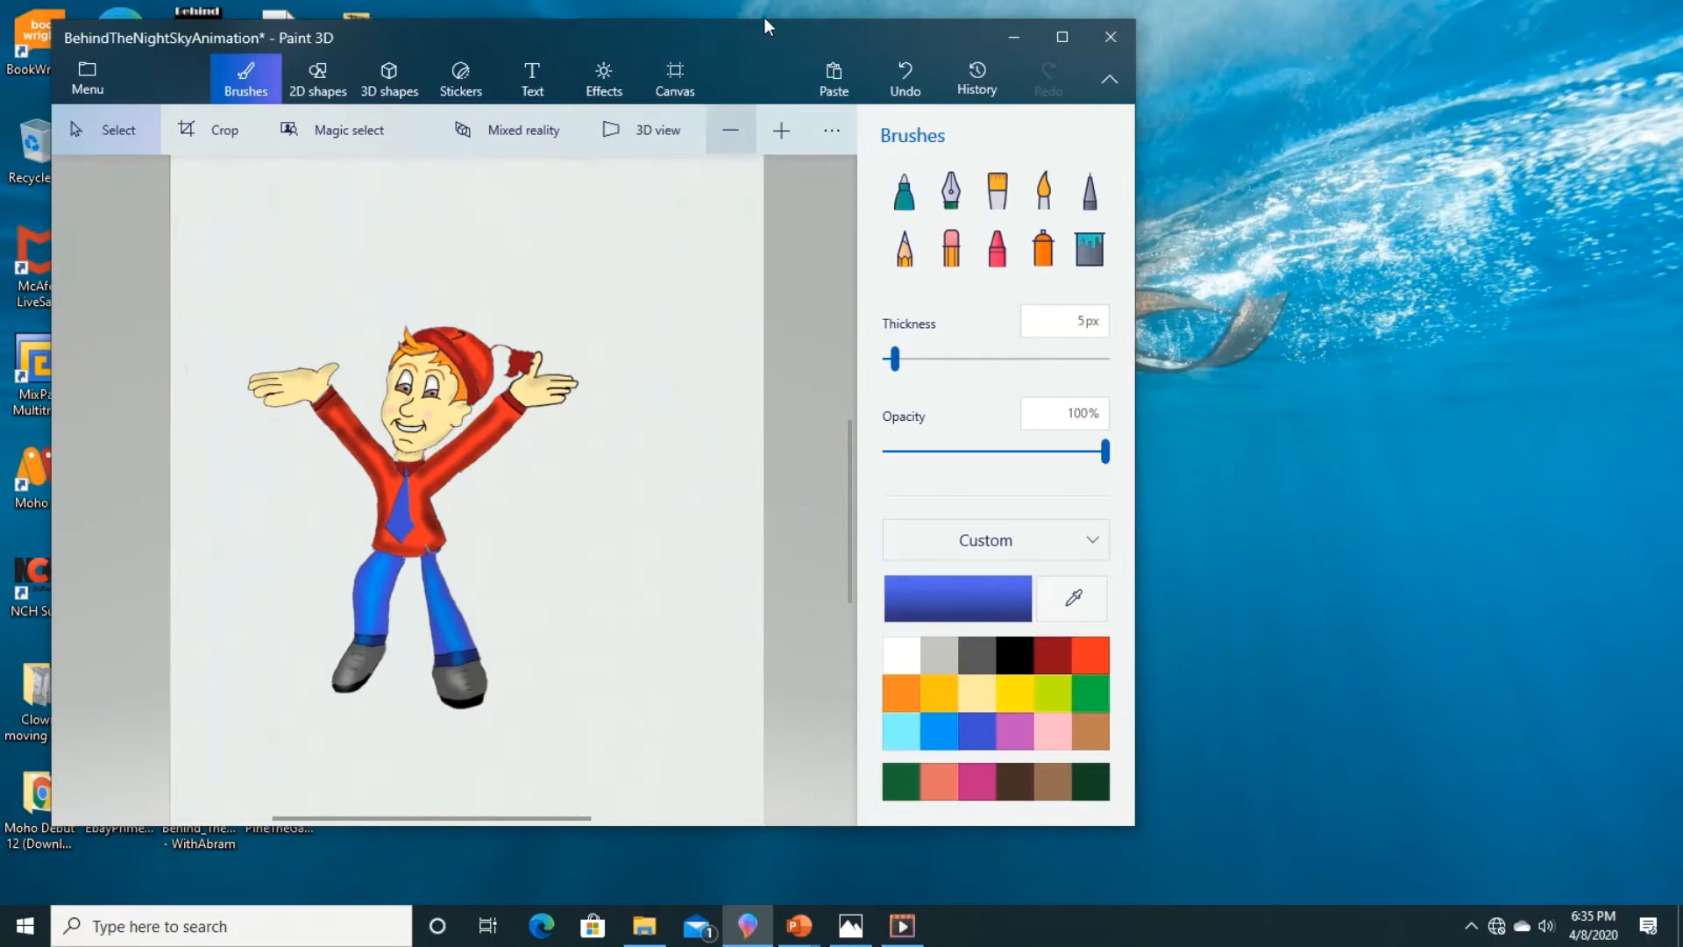
mouse_move(852, 3)
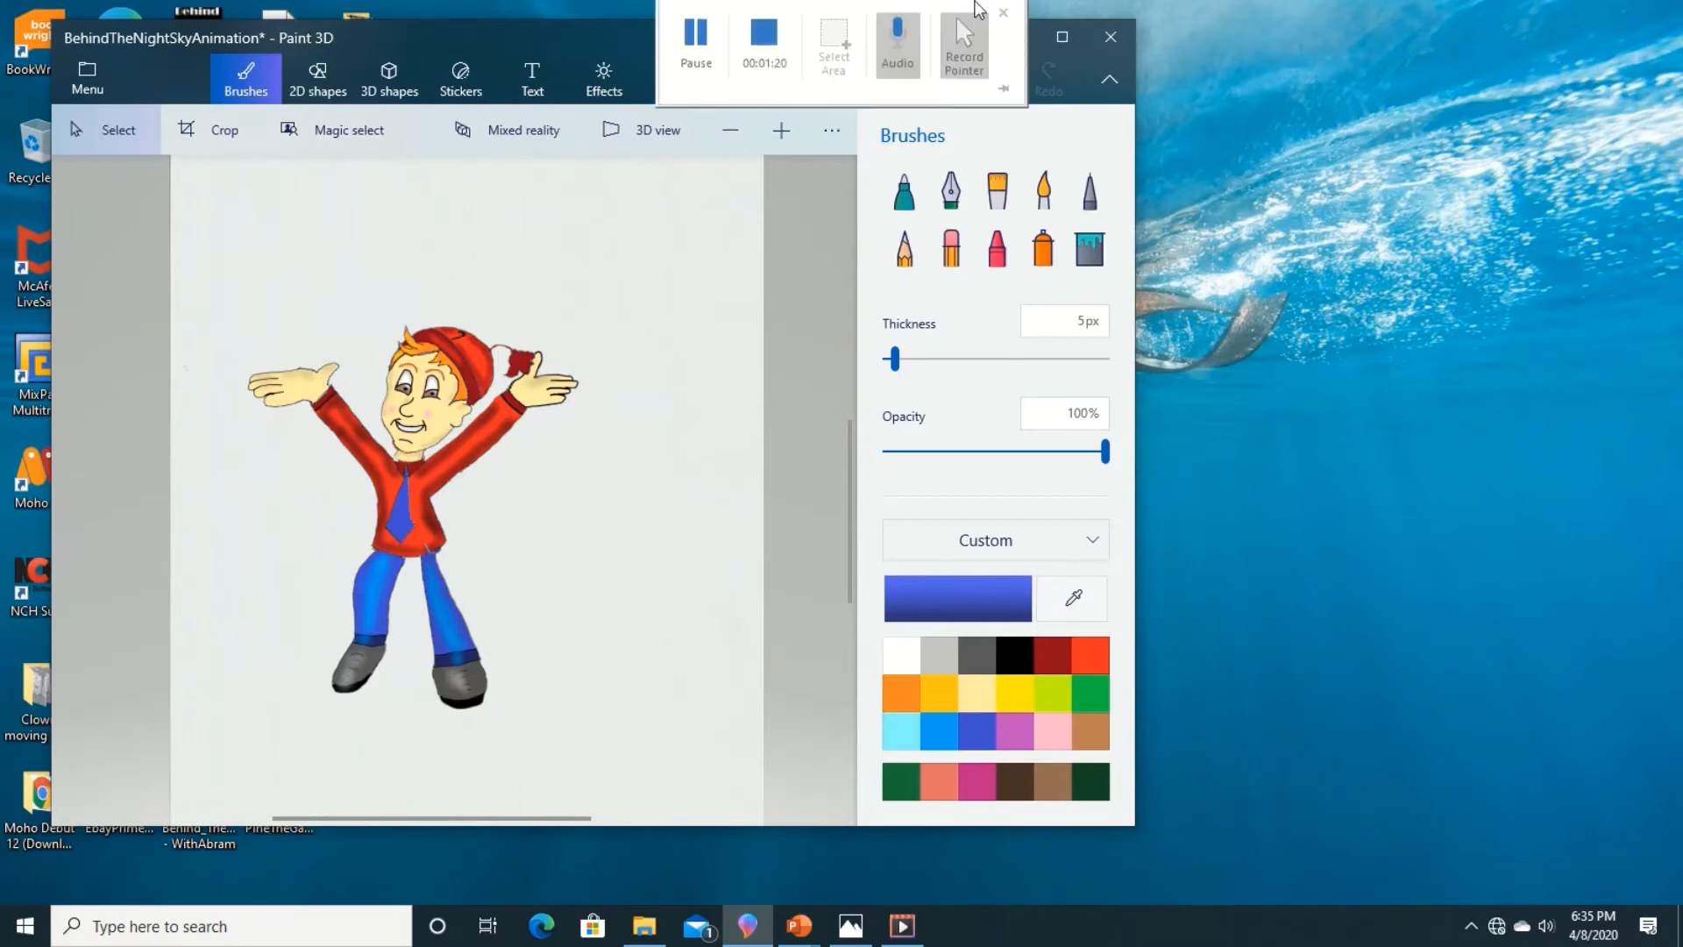
click(775, 53)
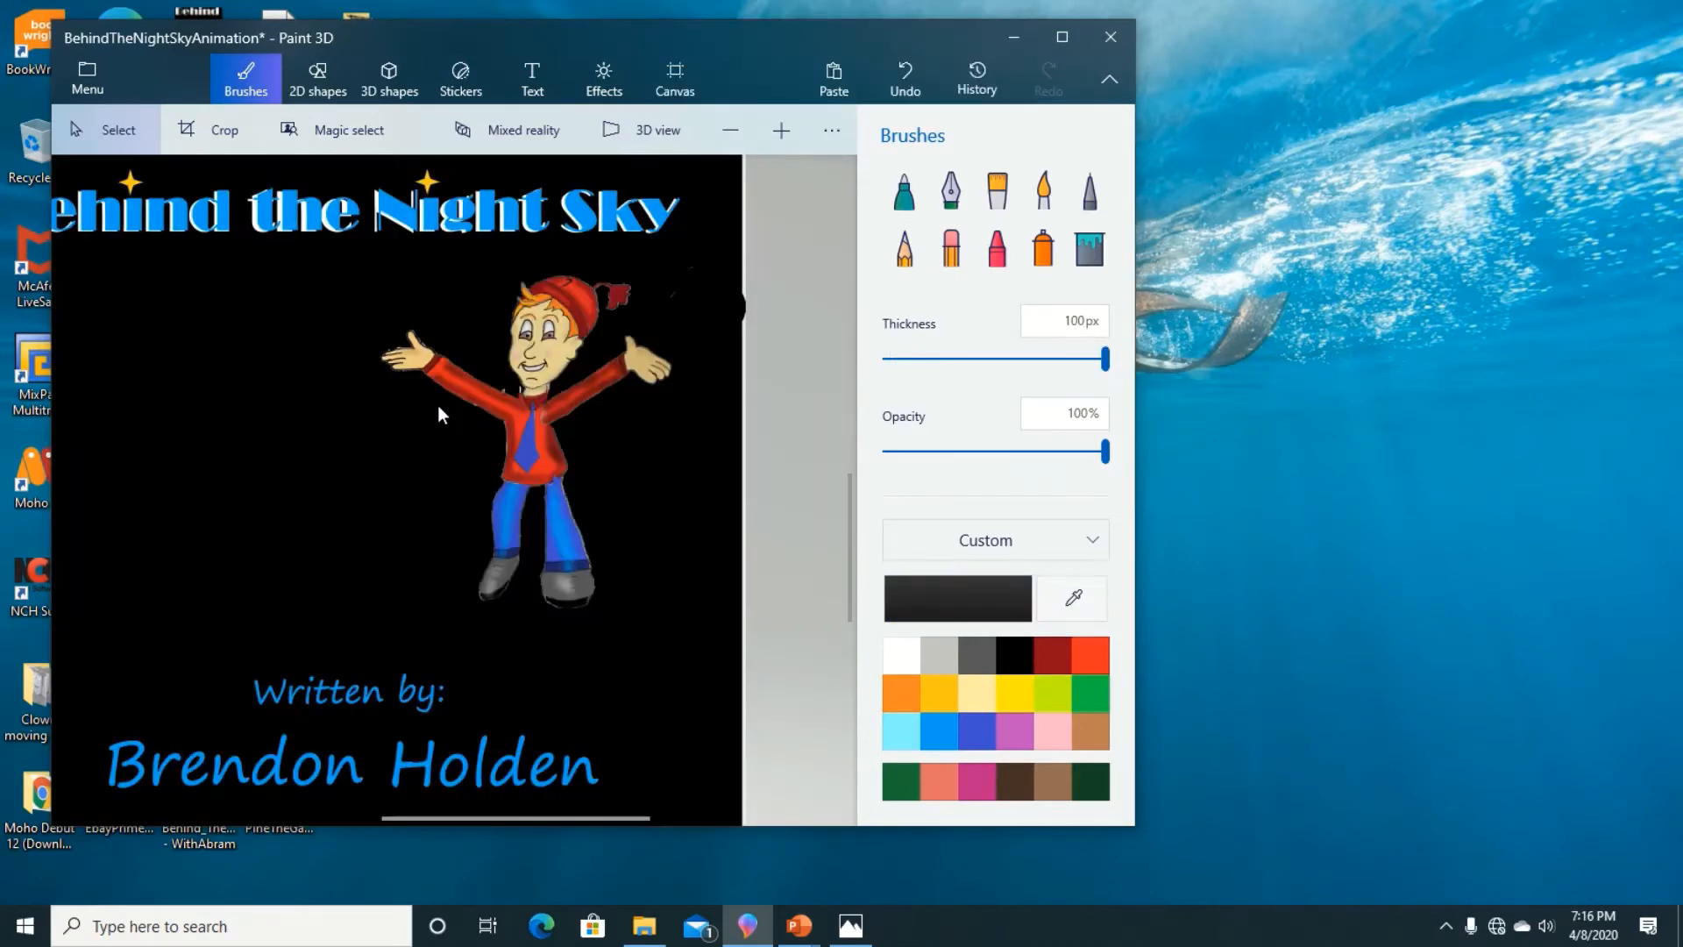
Step: Stretch the character's left-hand leg slightly downward on the black "Behind the Night Sky" title page
scroll(305, 403, down, 5)
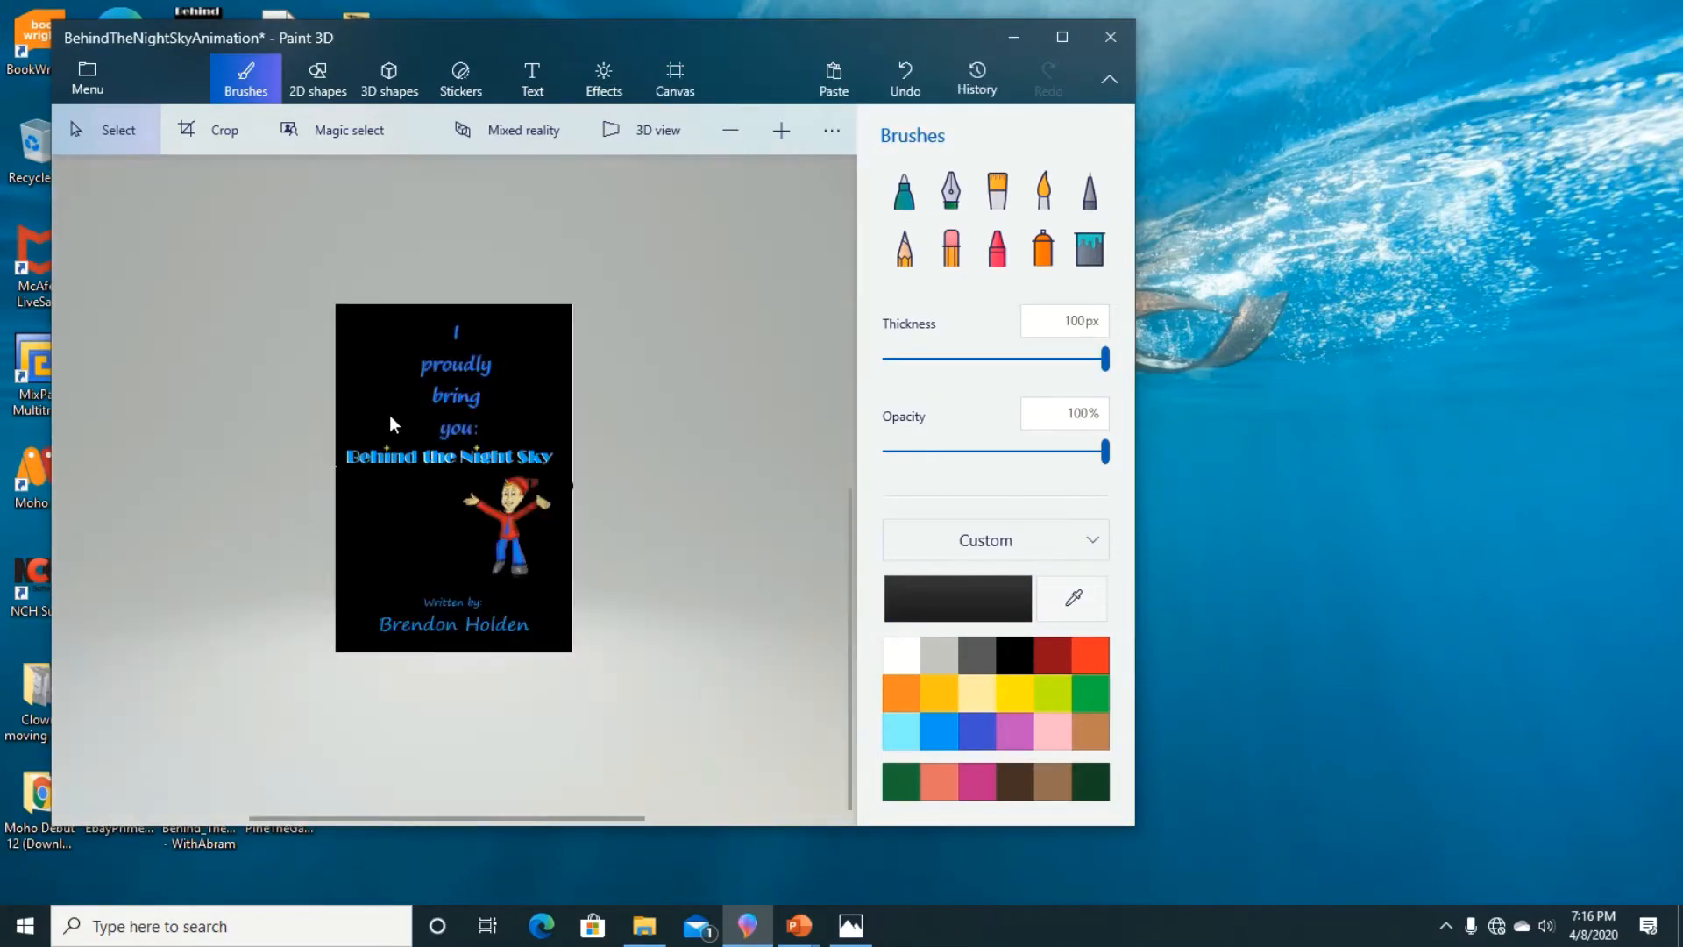
scroll(414, 449, up, 3)
scroll(566, 600, down, 3)
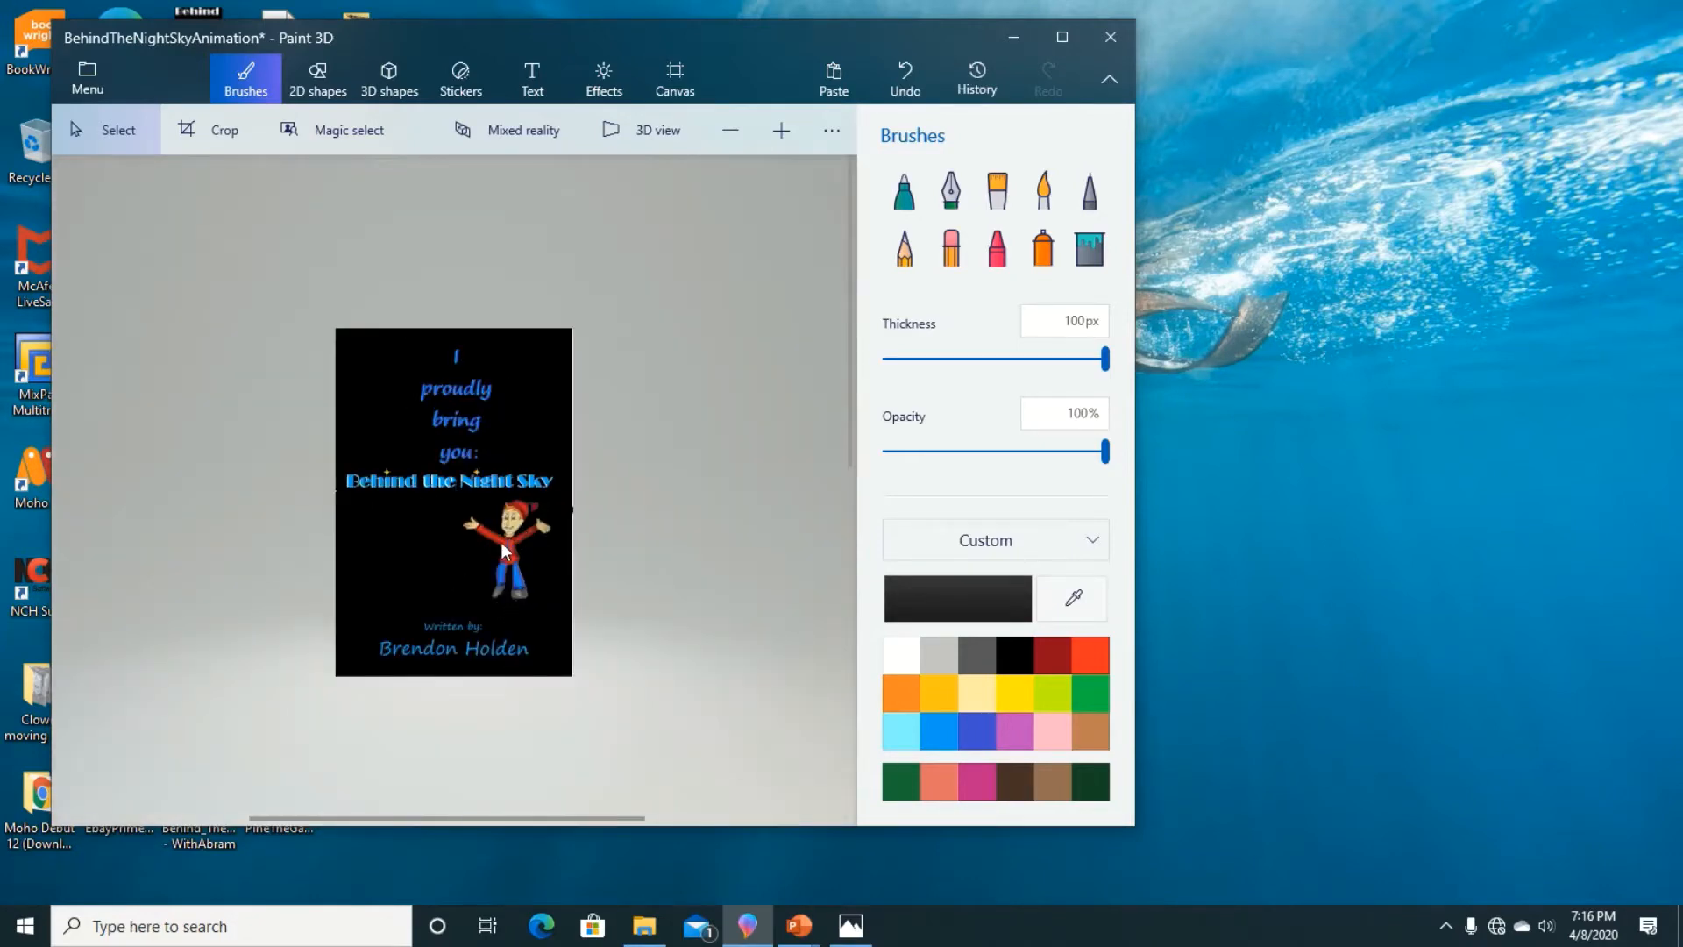
scroll(505, 551, up, 4)
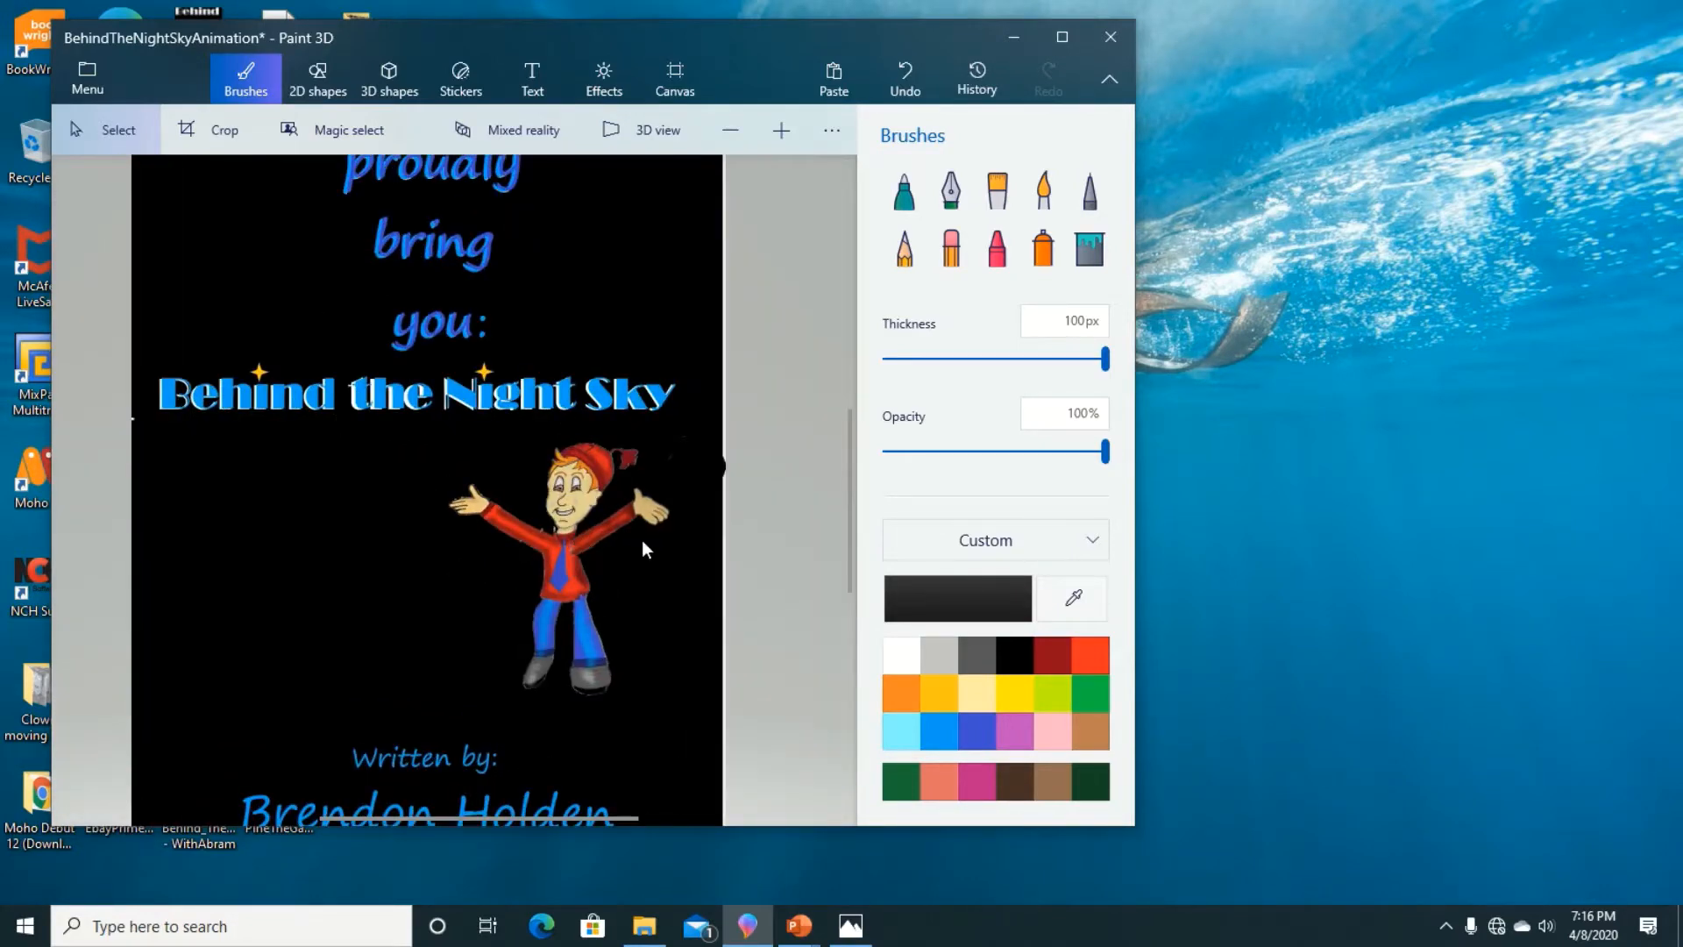
click(572, 505)
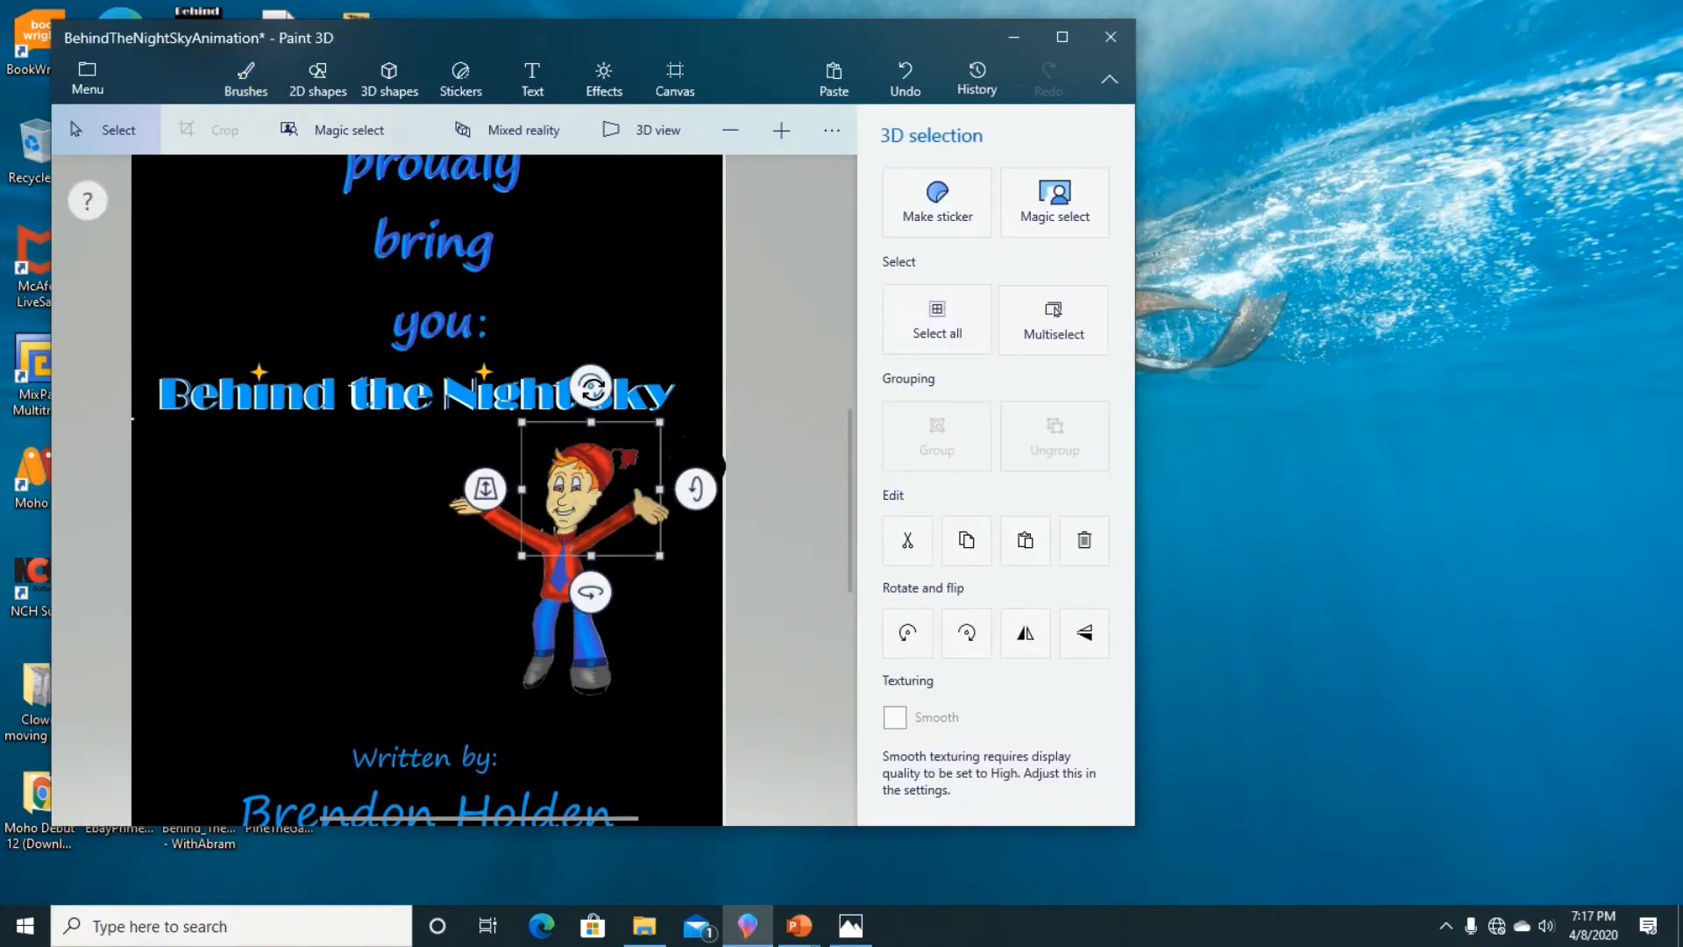
click(545, 666)
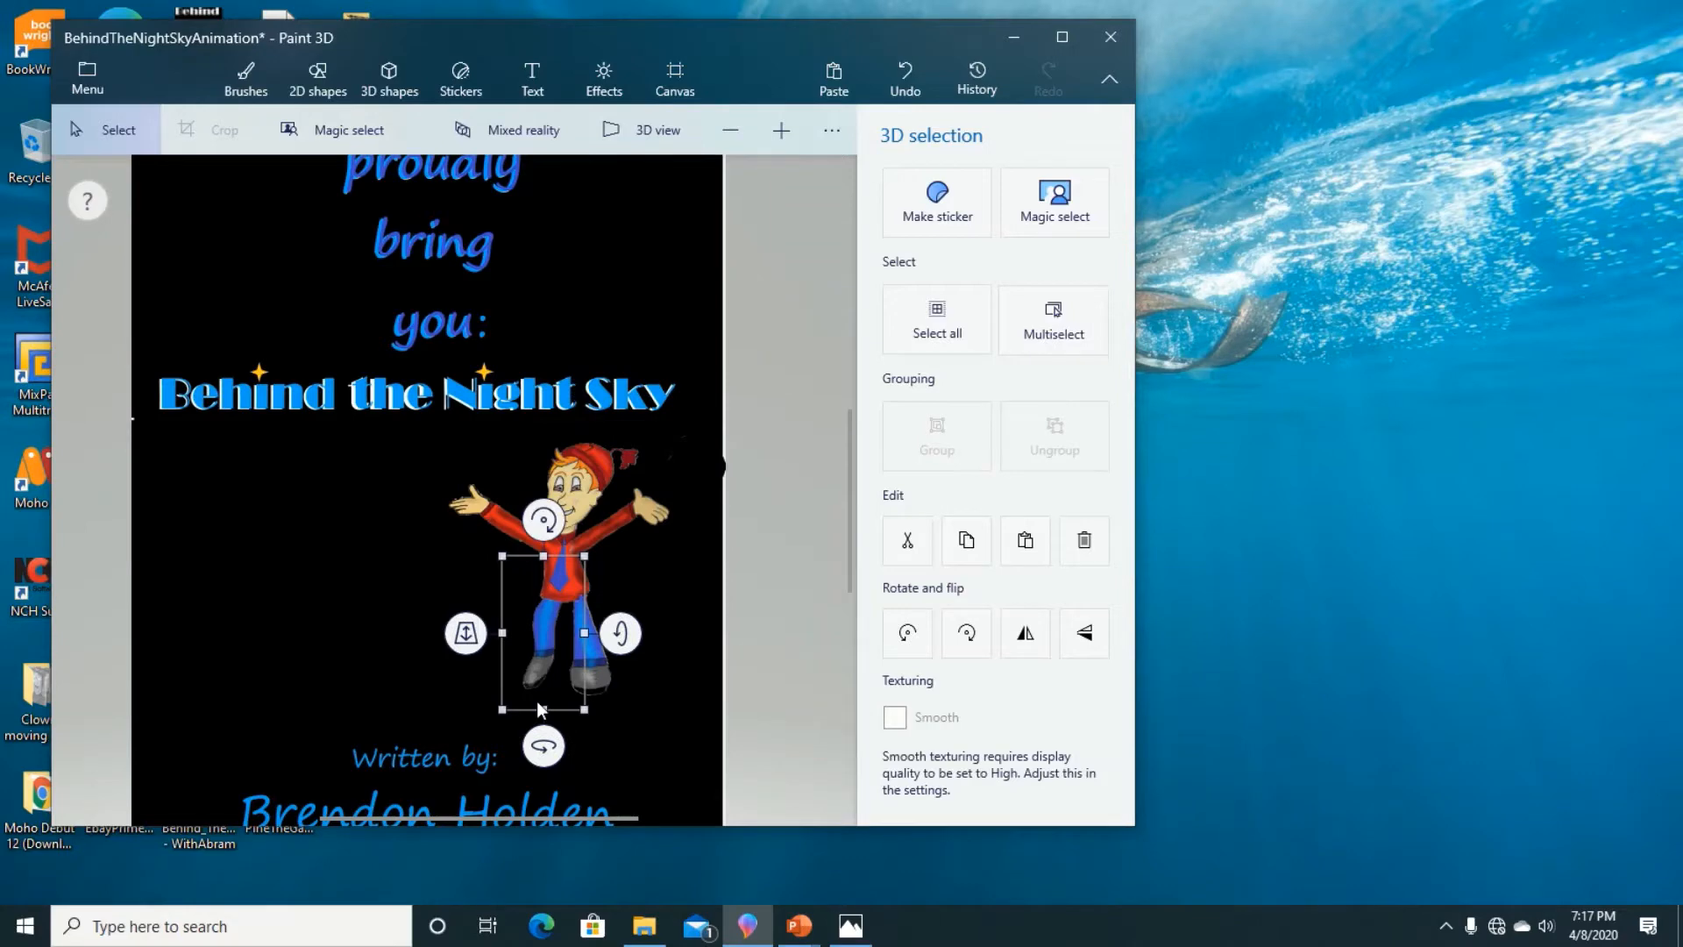
click(540, 715)
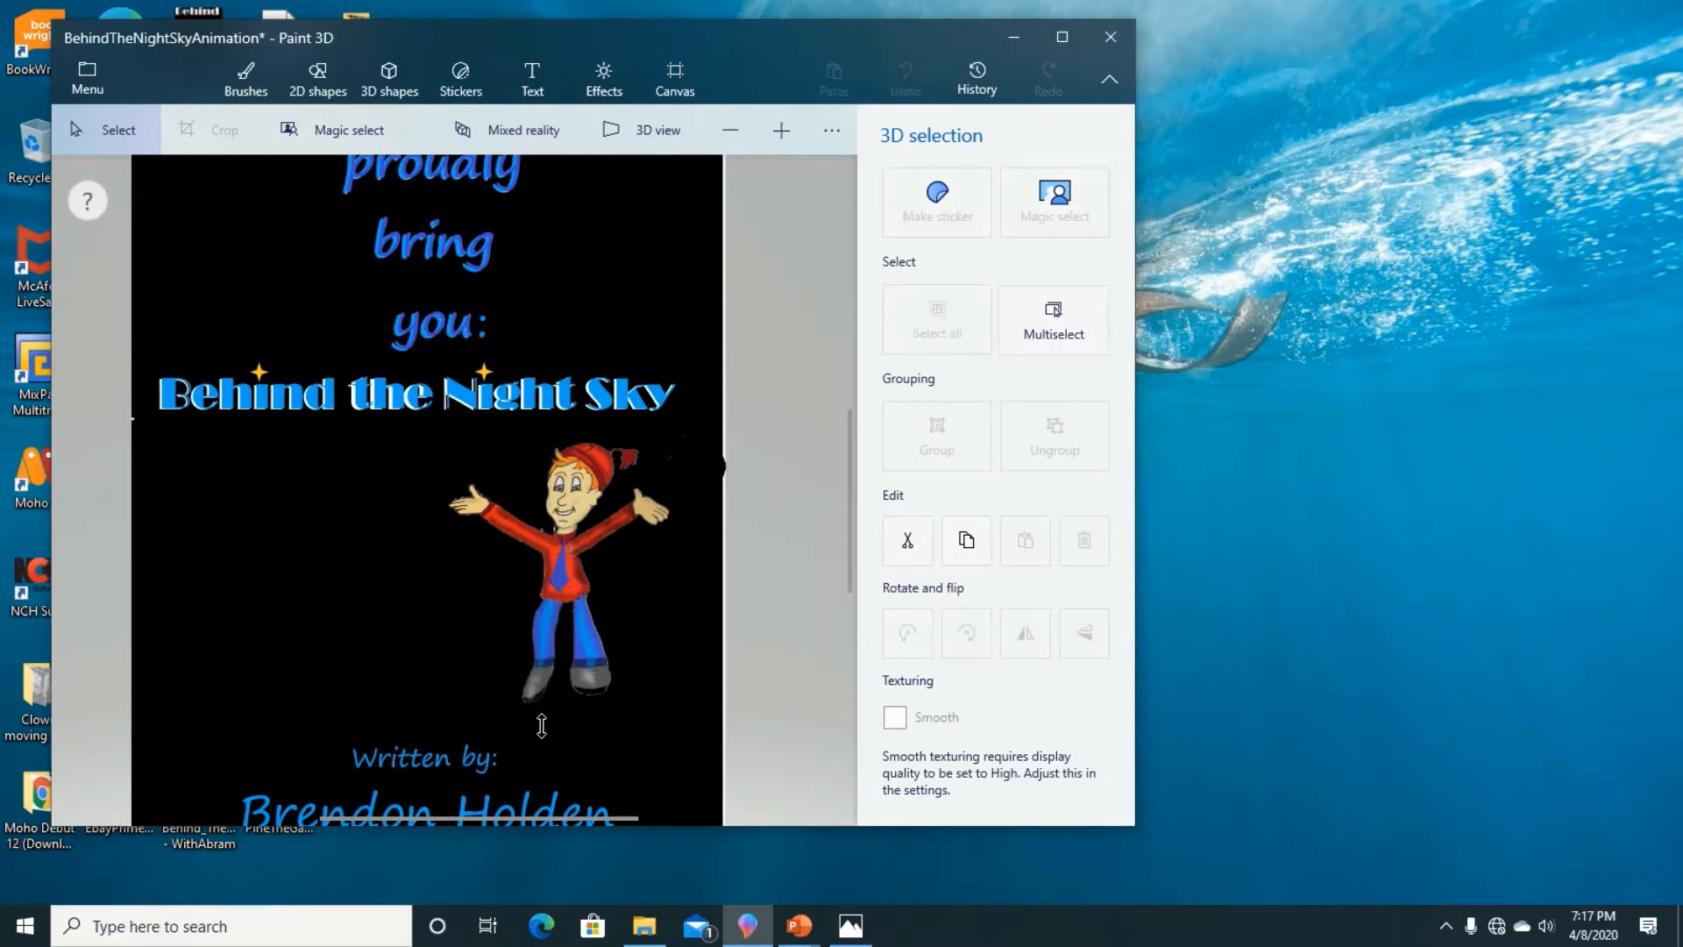
click(540, 725)
Step: Save the current pose as a JPEG image copy named BTNS_25 in the BTNSAnimation folder
click(87, 79)
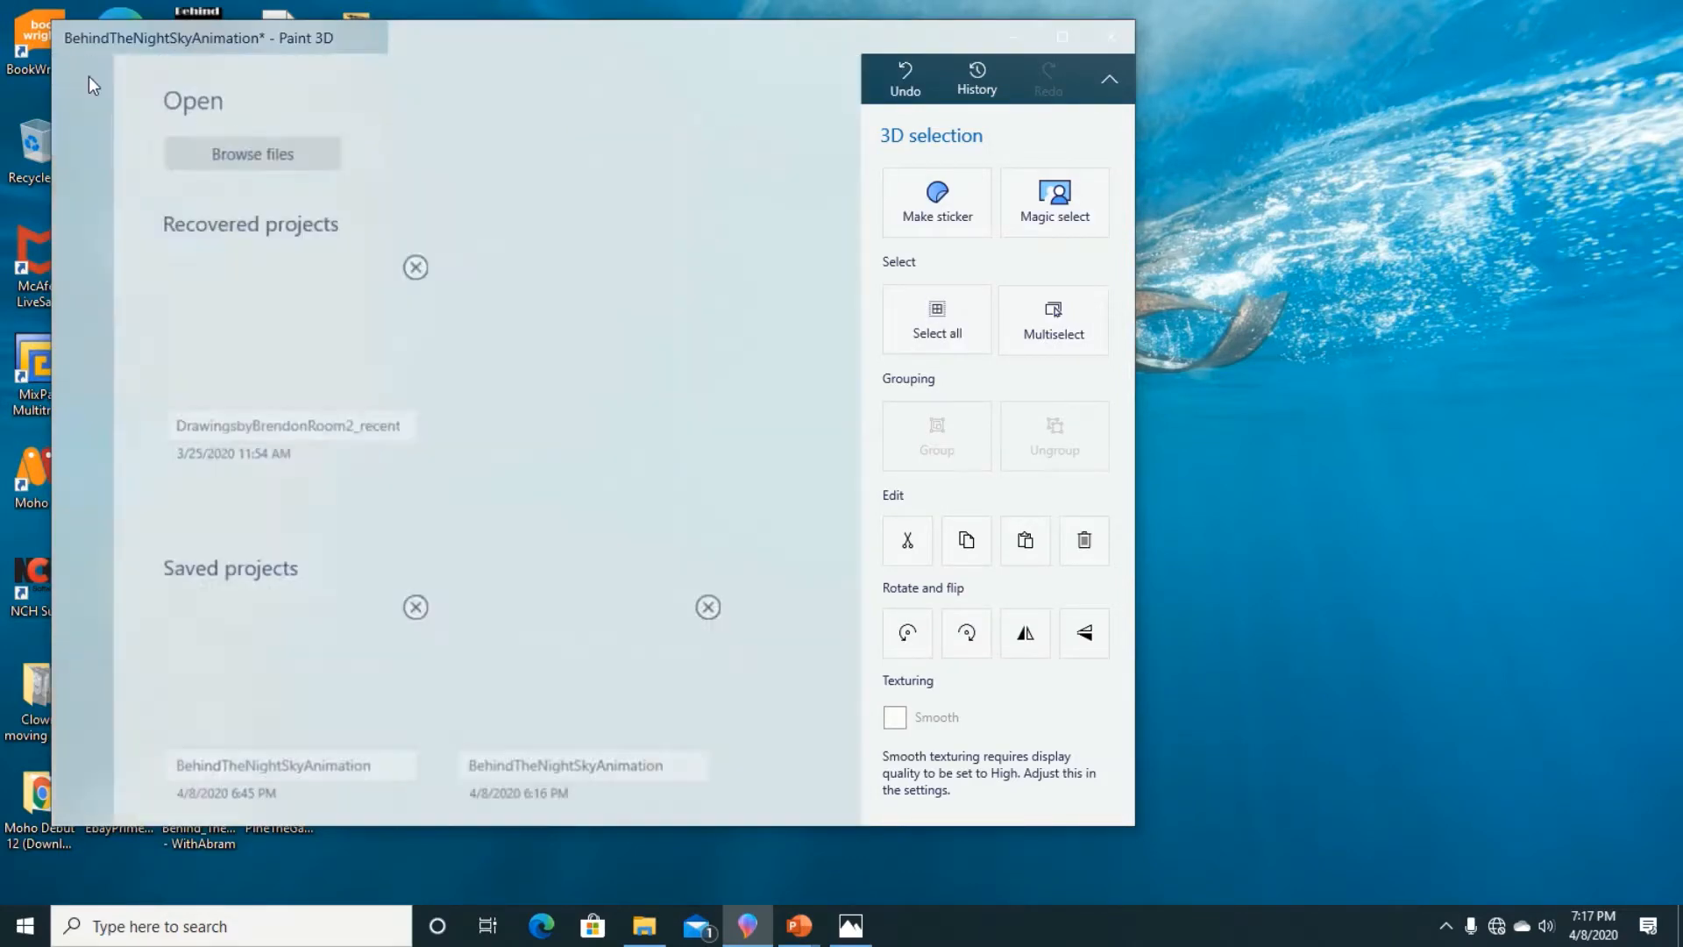
click(174, 342)
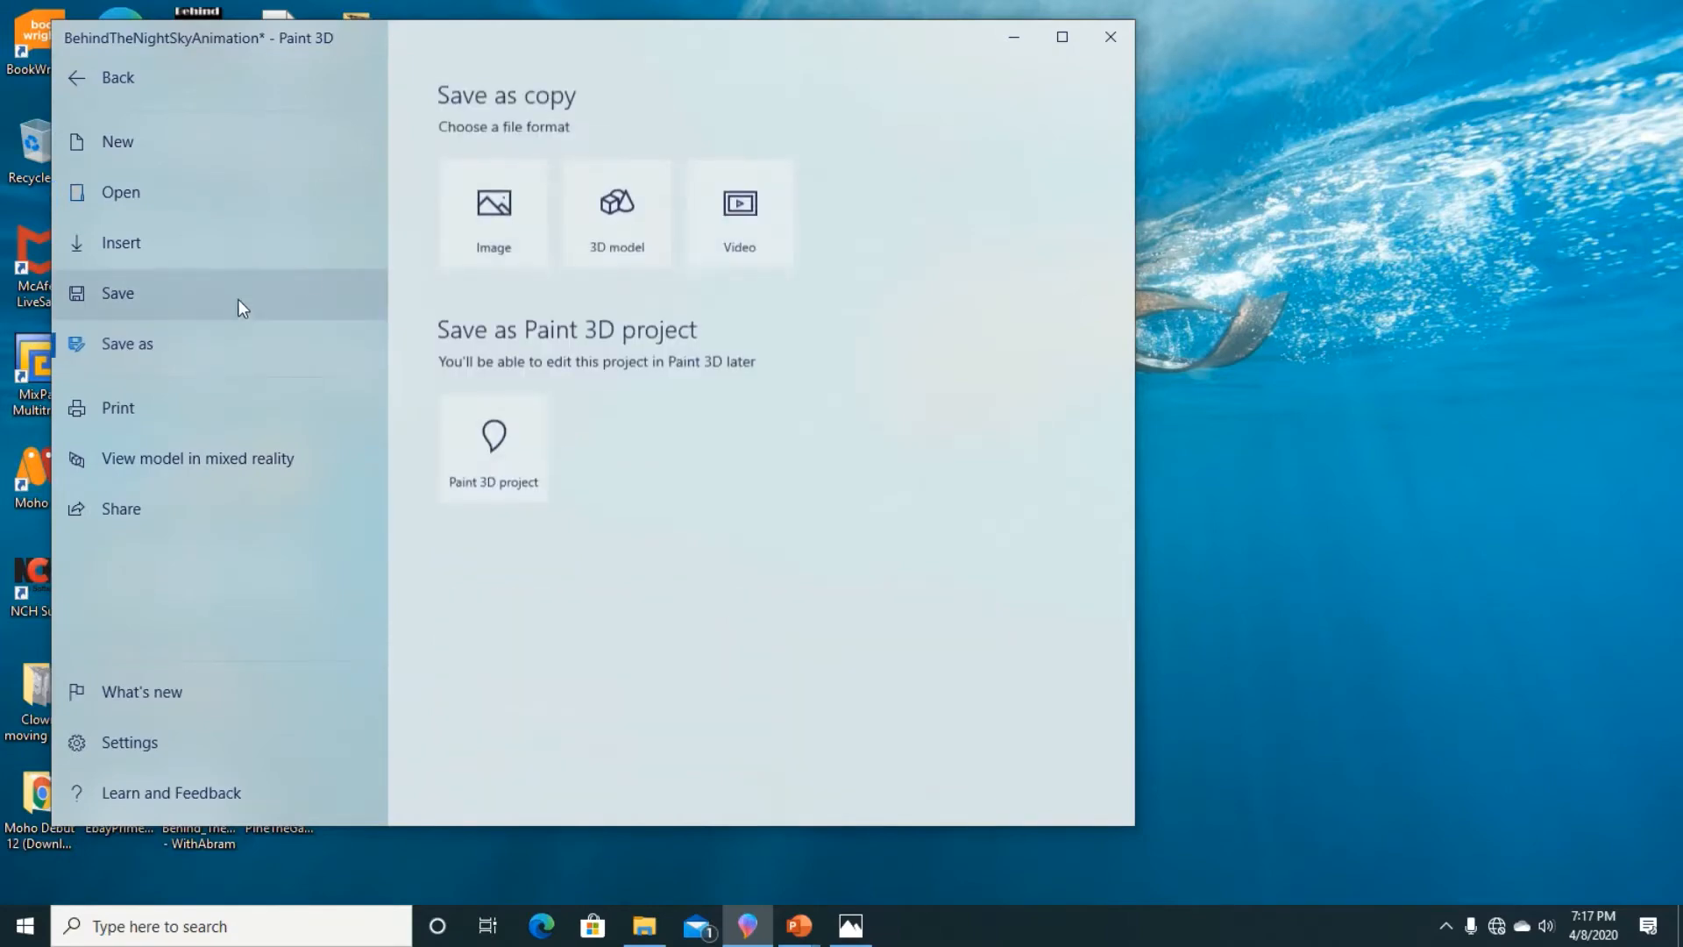
click(461, 230)
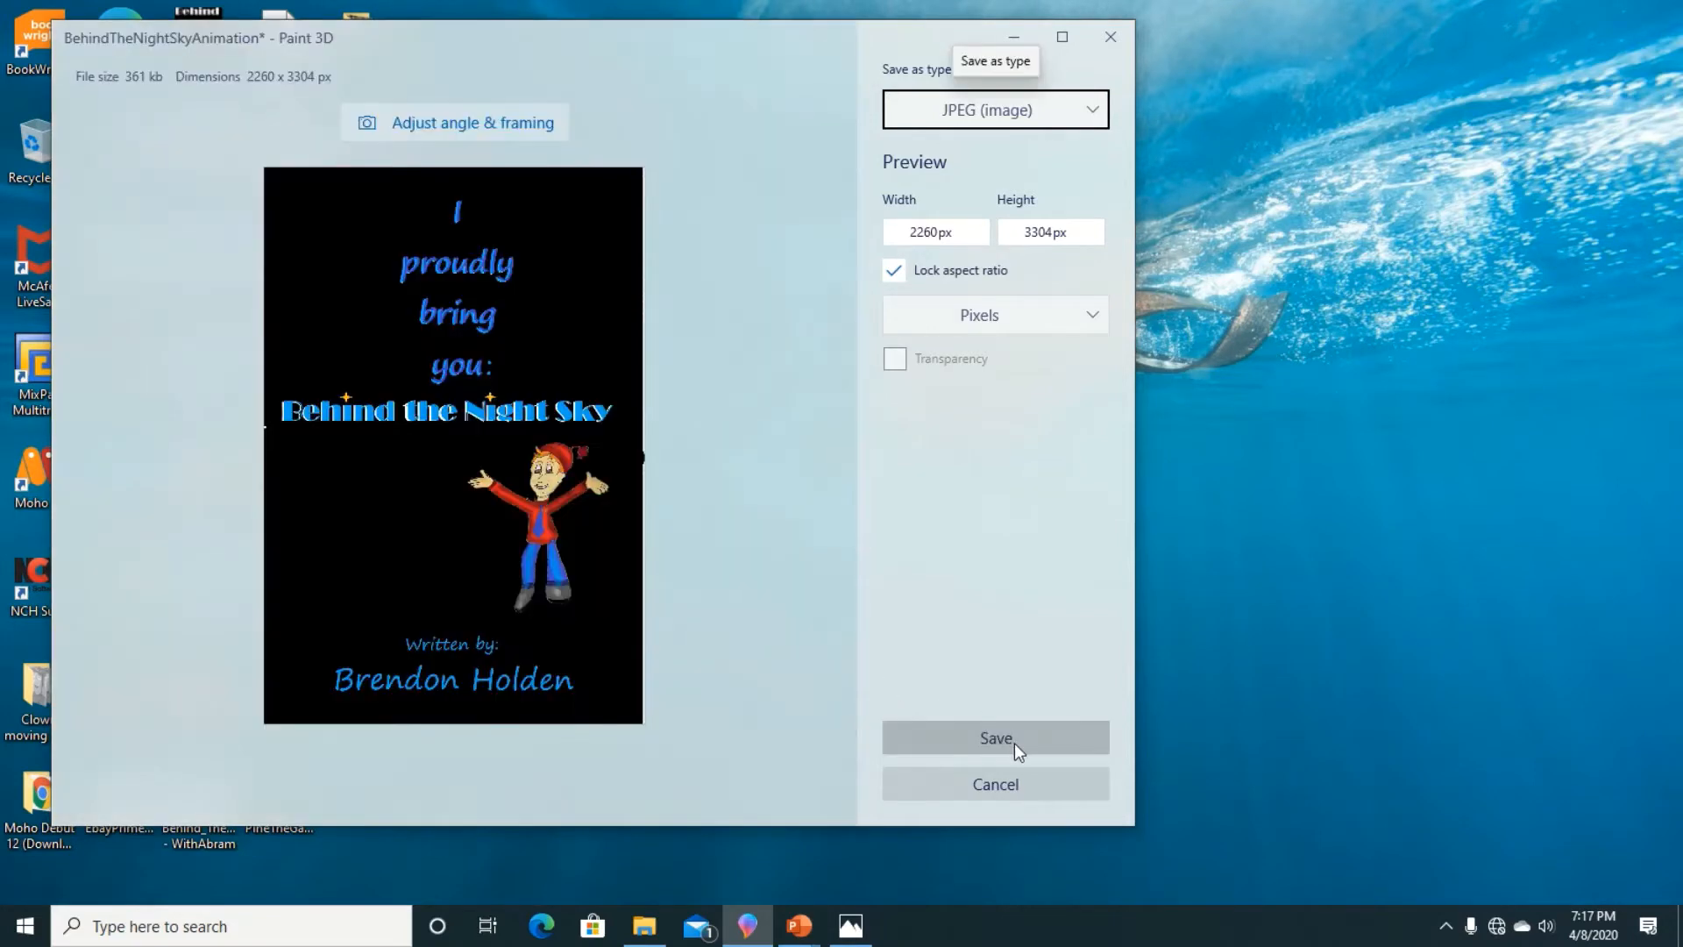
click(986, 736)
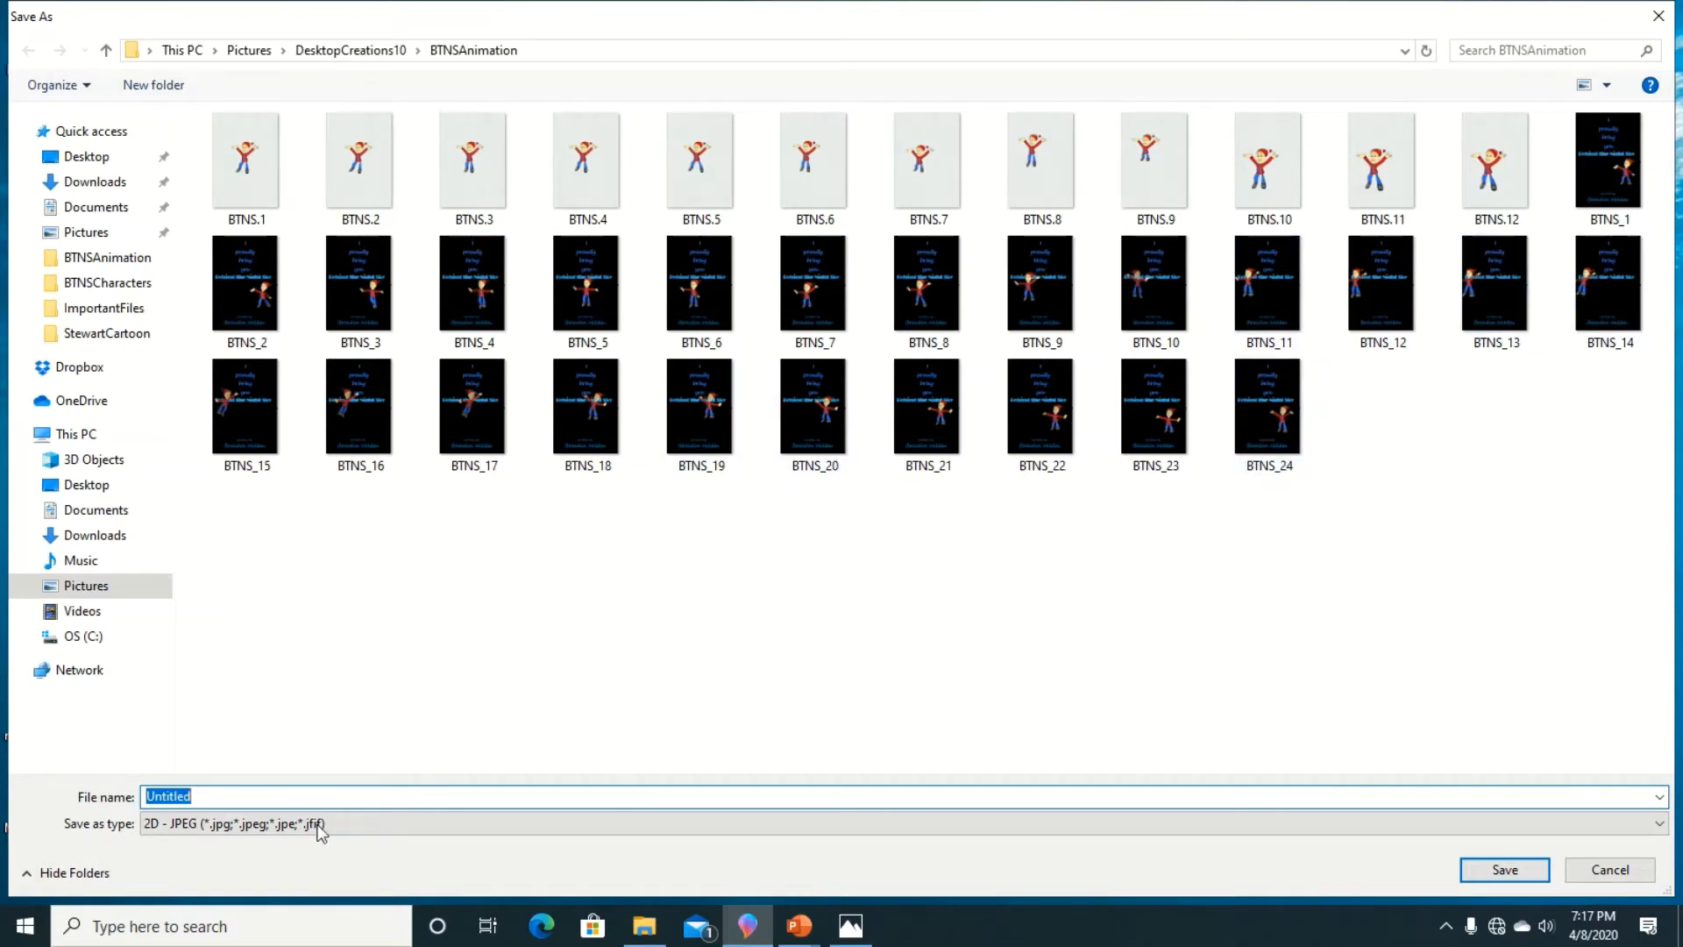
text(BTN)
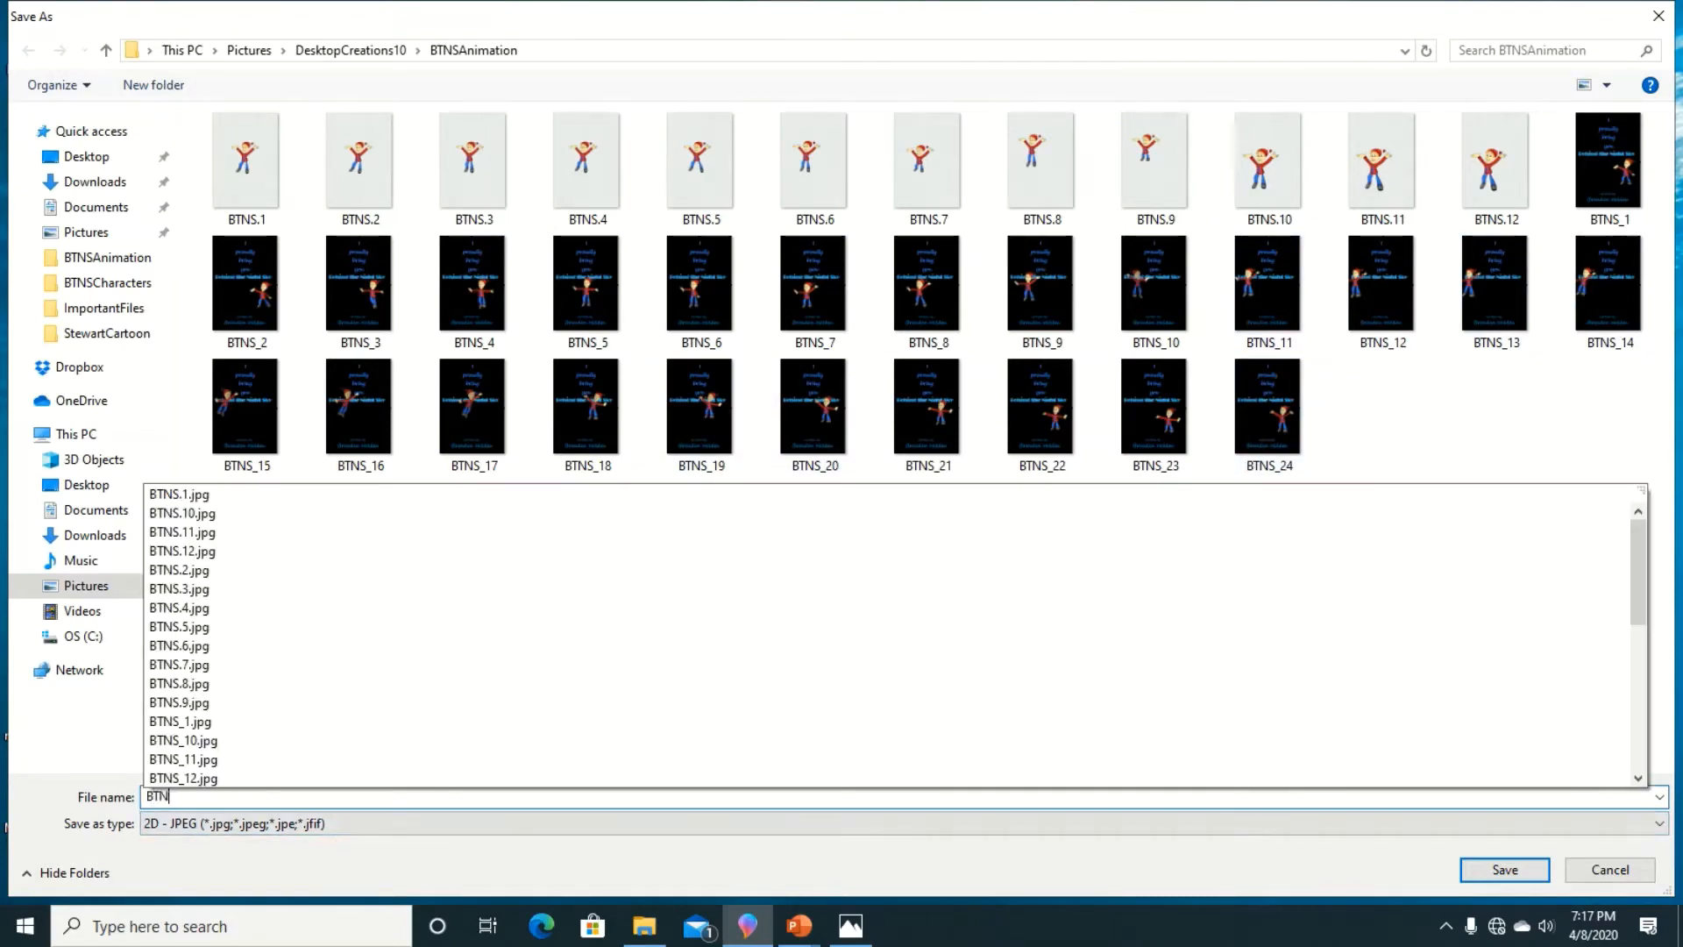
text(S_25)
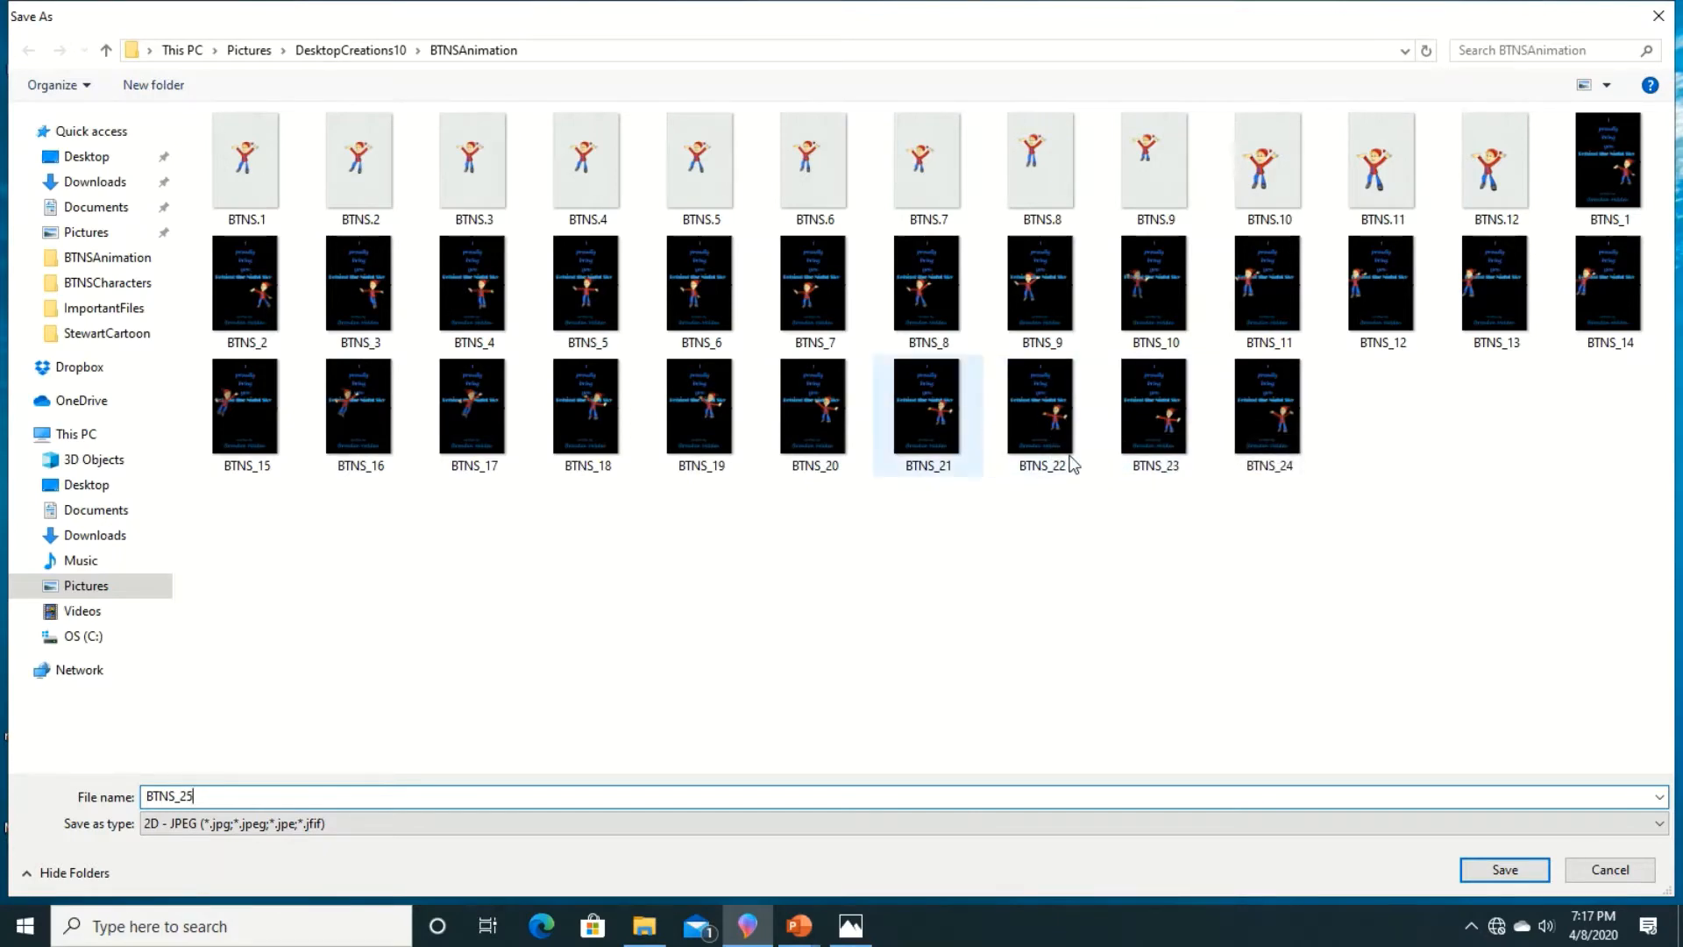
click(1470, 871)
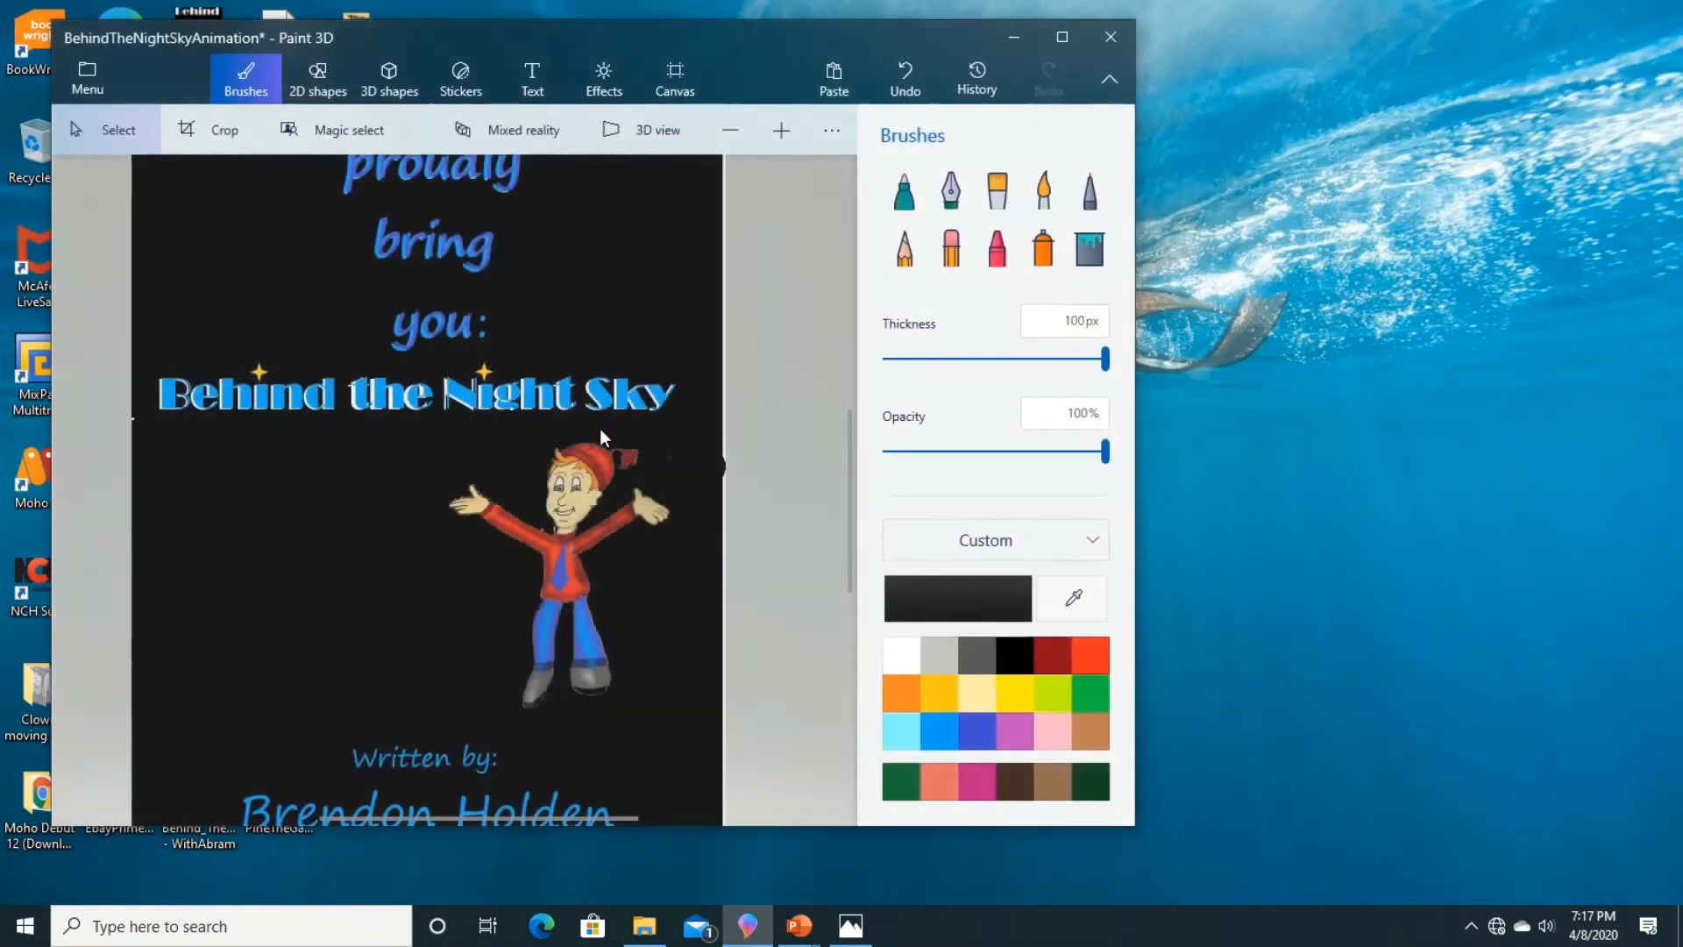
Step: Select the character's right-hand leg on the title page and move it right and slightly down, away from the body
scroll(453, 451, down, 5)
scroll(462, 466, up, 5)
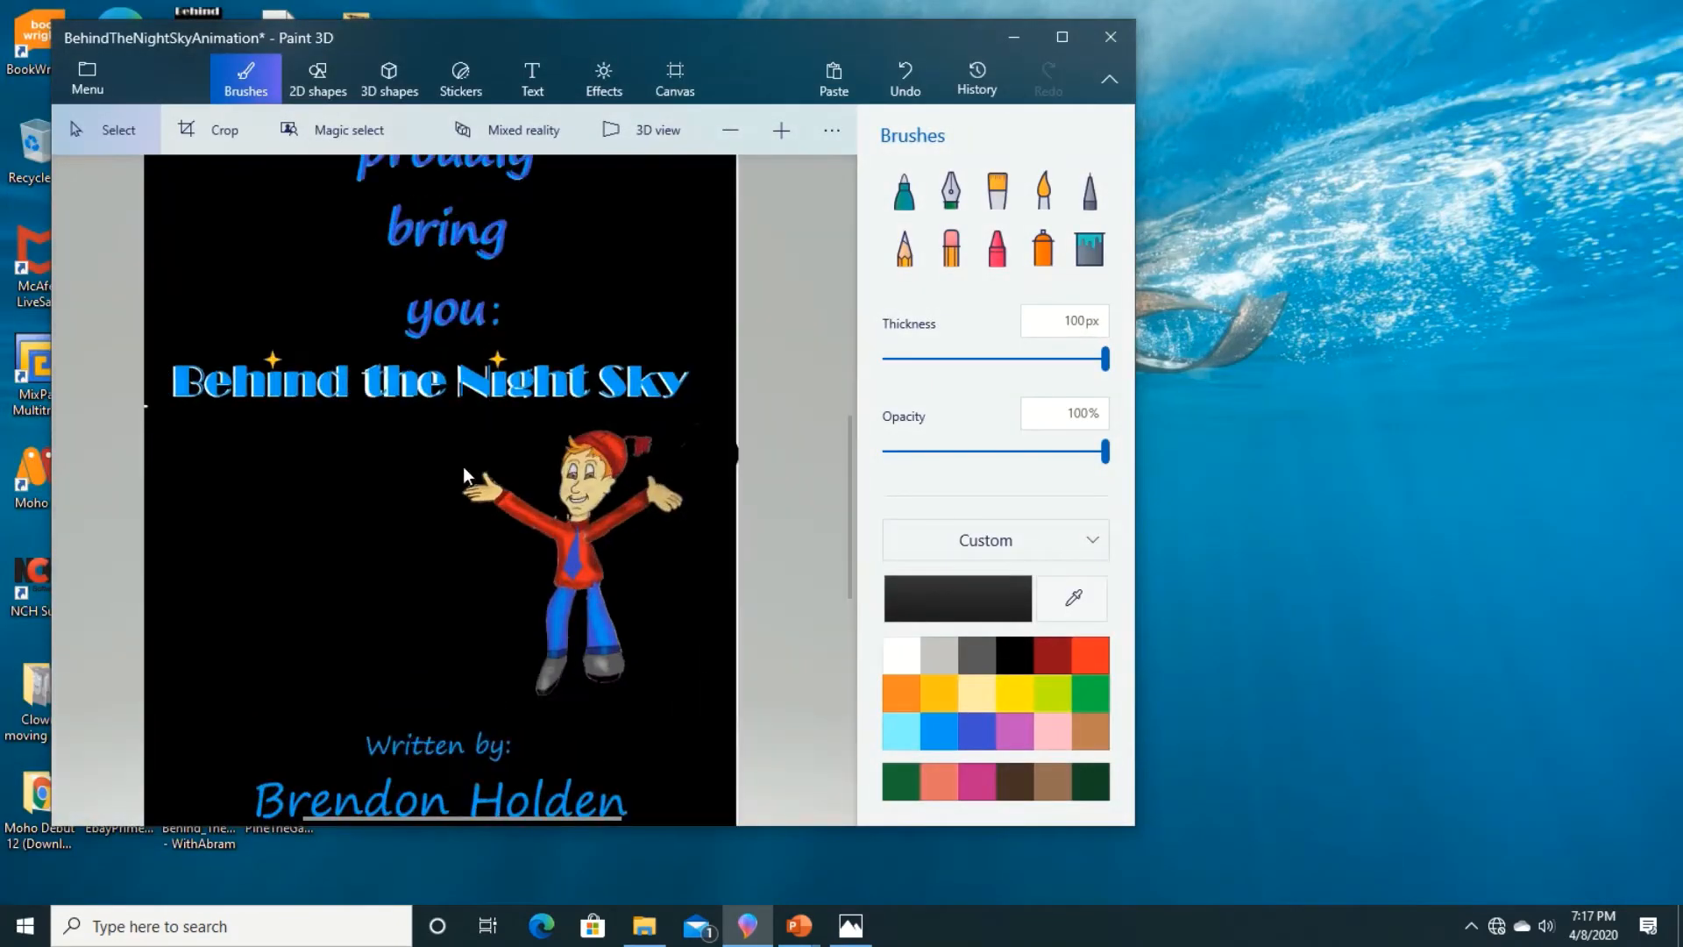
scroll(463, 466, down, 5)
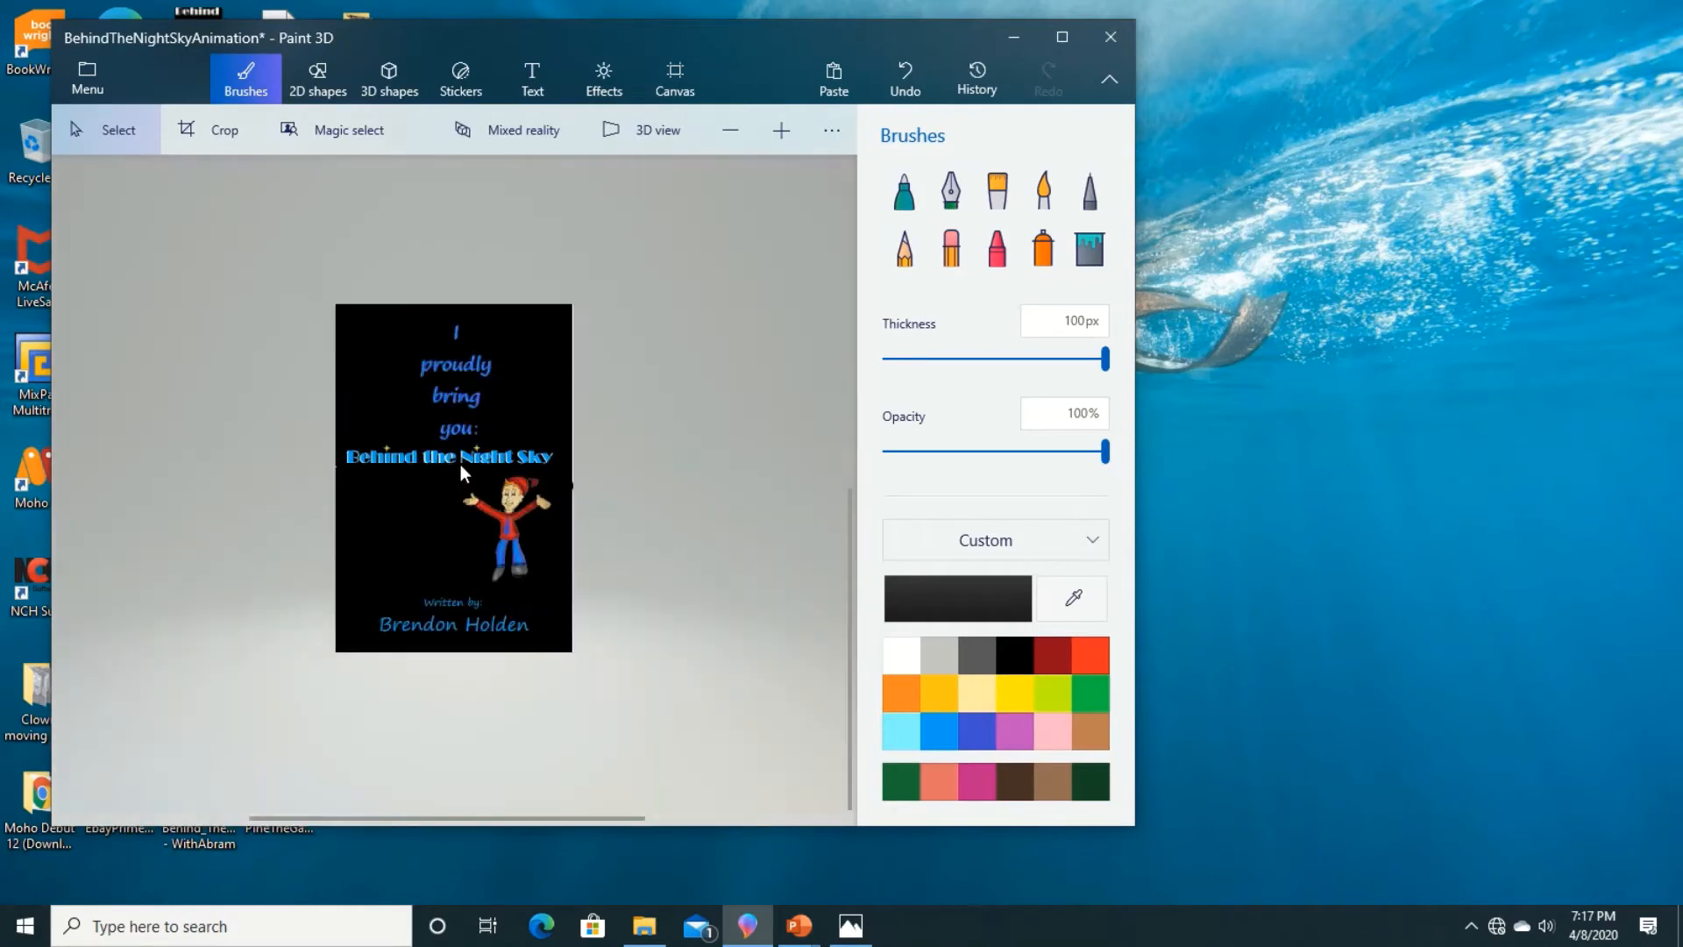
click(99, 70)
click(96, 68)
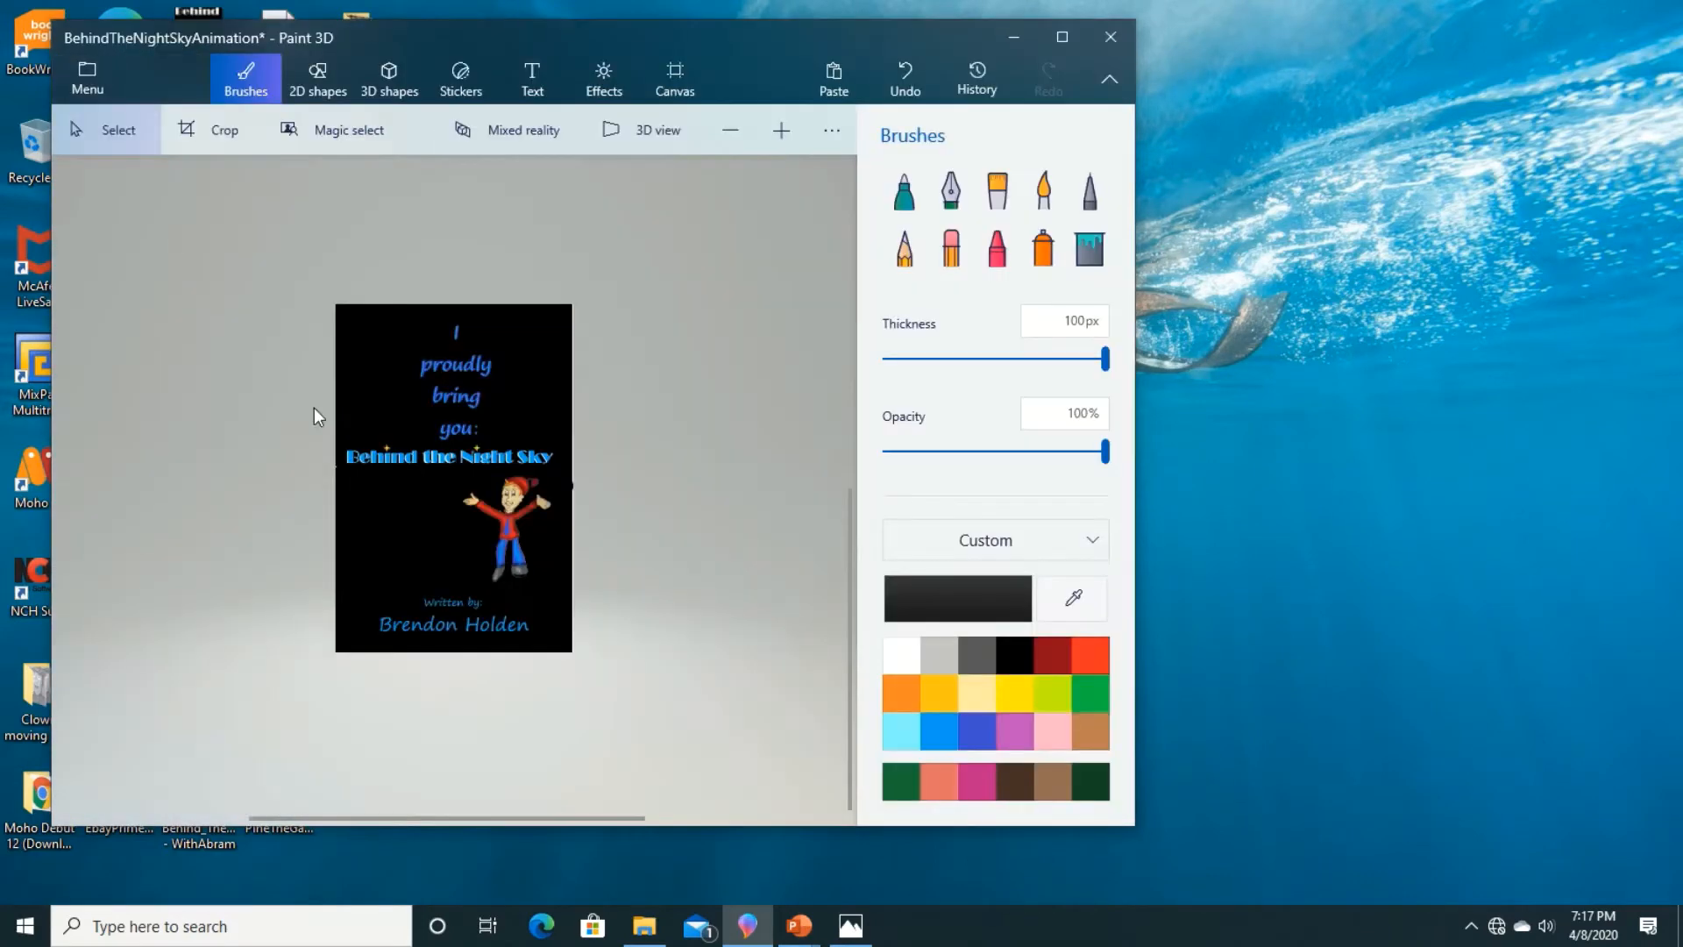
click(517, 552)
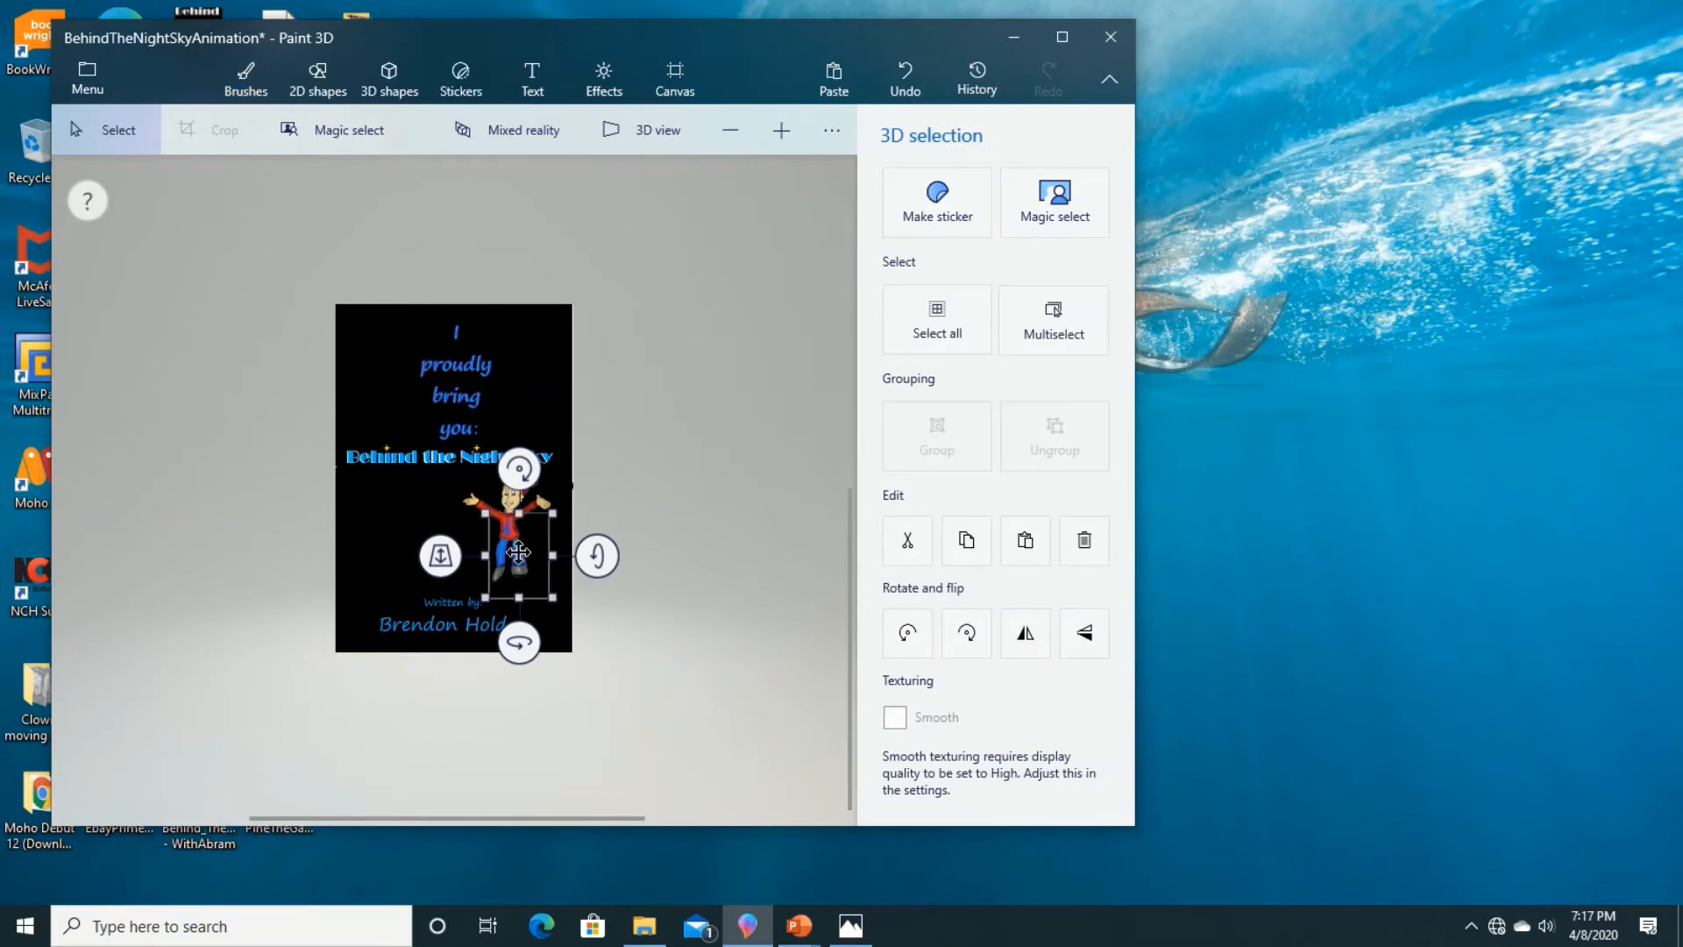
drag(518, 550, 554, 561)
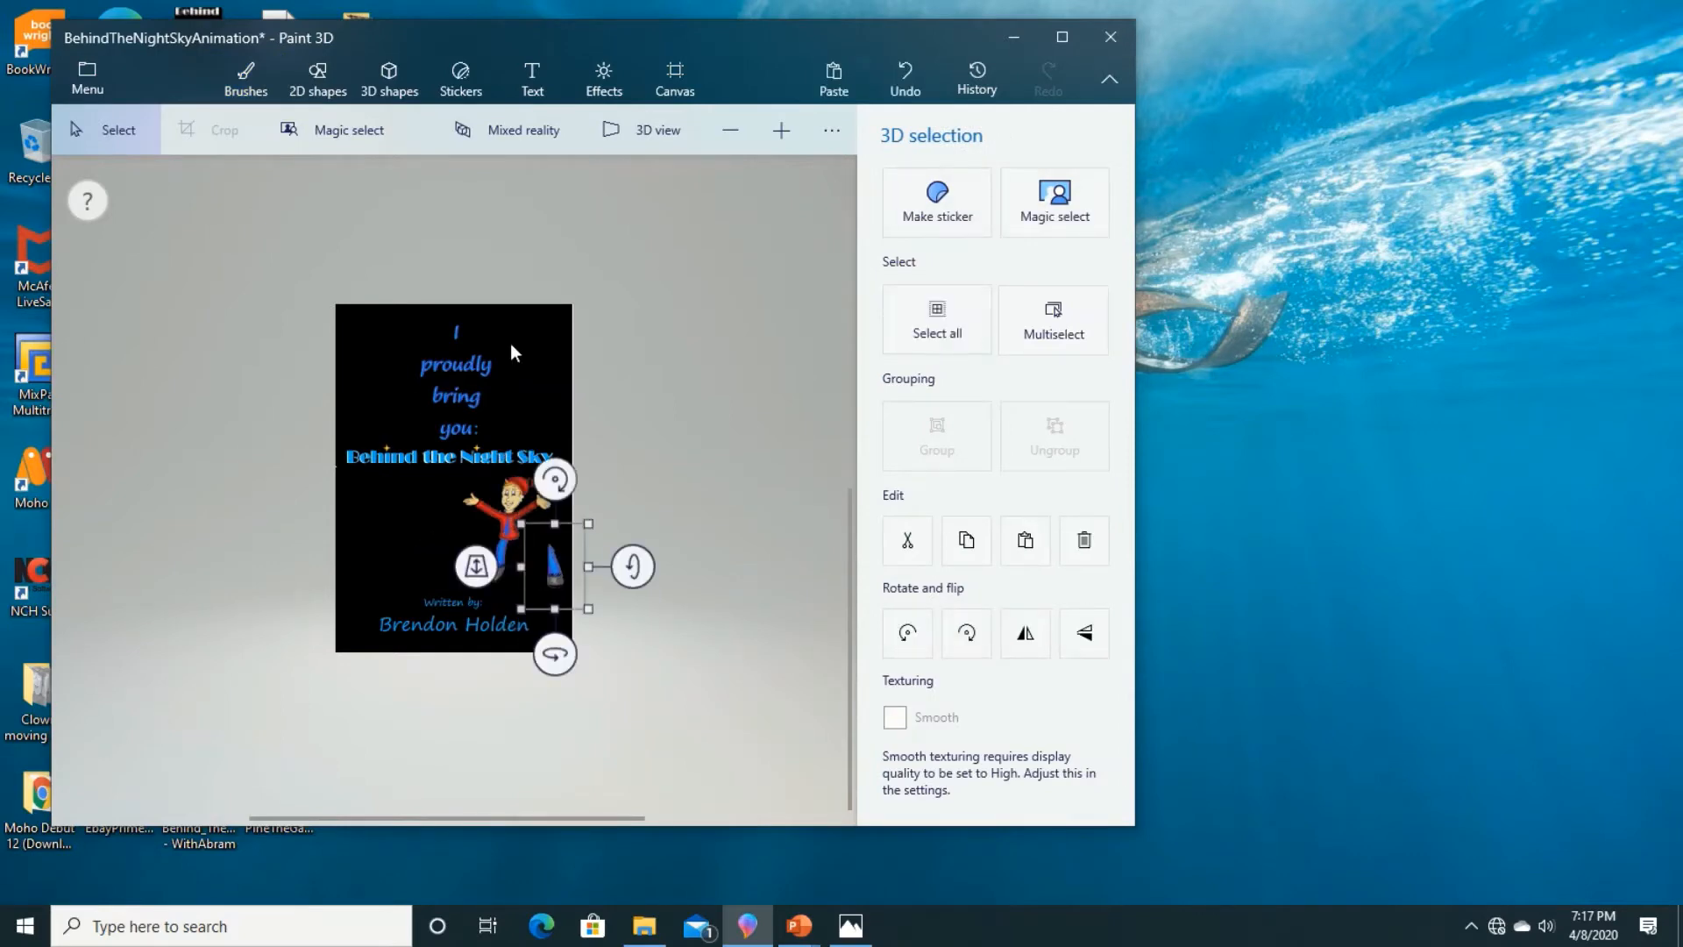
Step: Look at the save-as format choices, including the Paint 3D project option, and return to the drawing
click(92, 91)
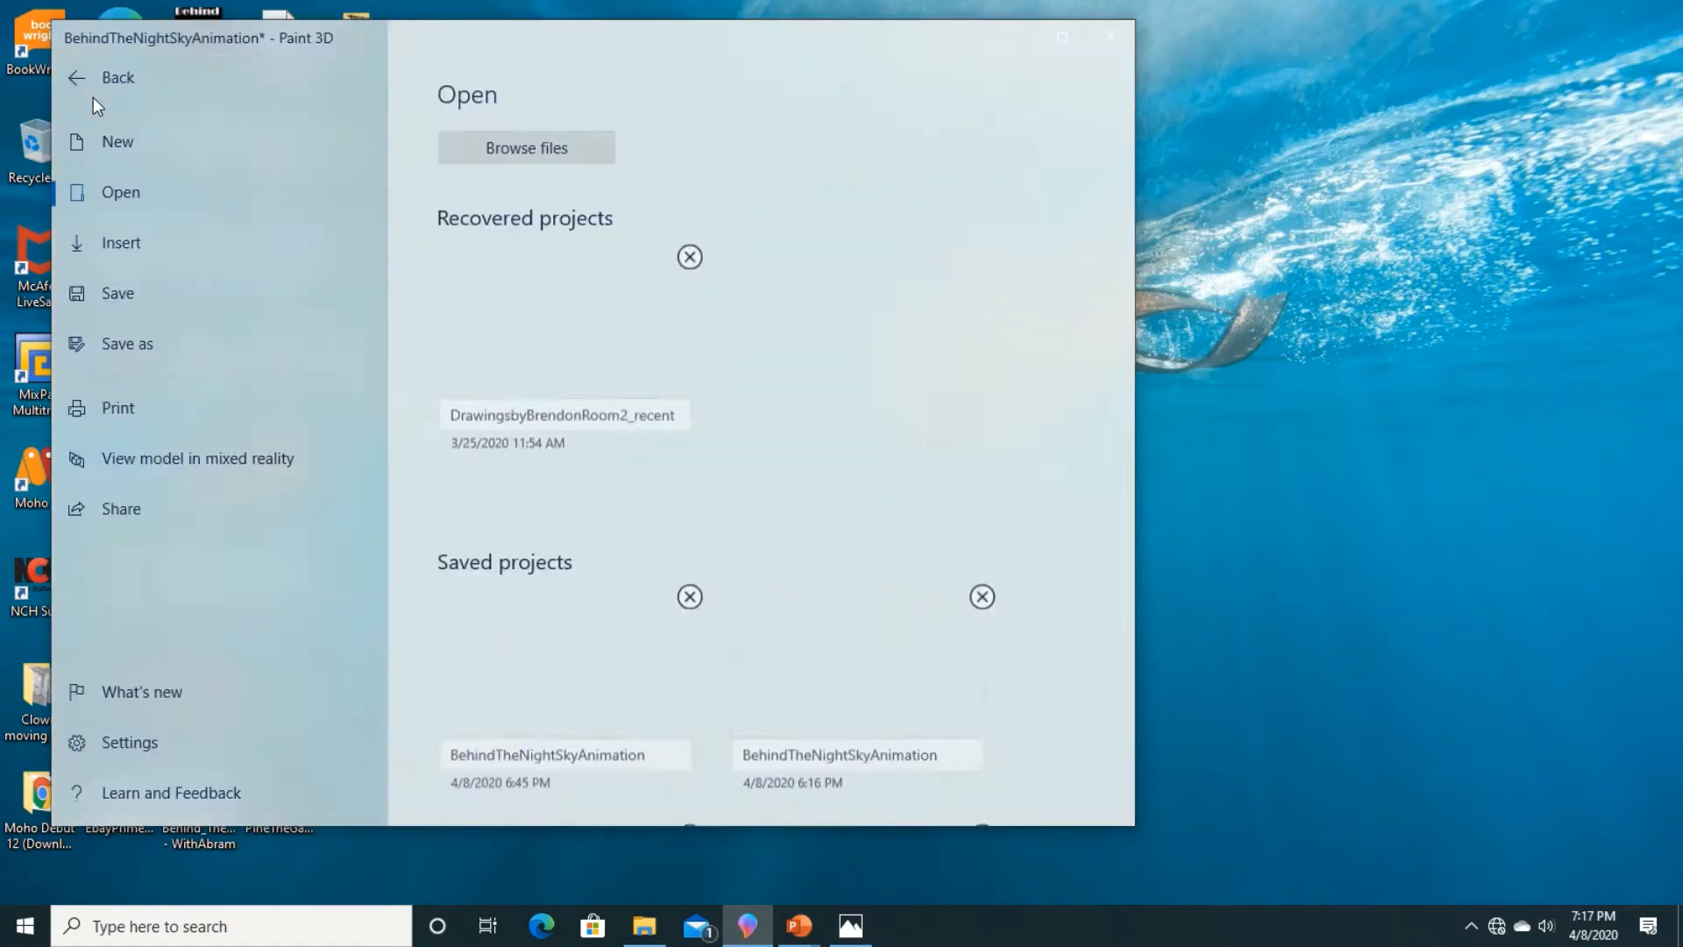
click(147, 342)
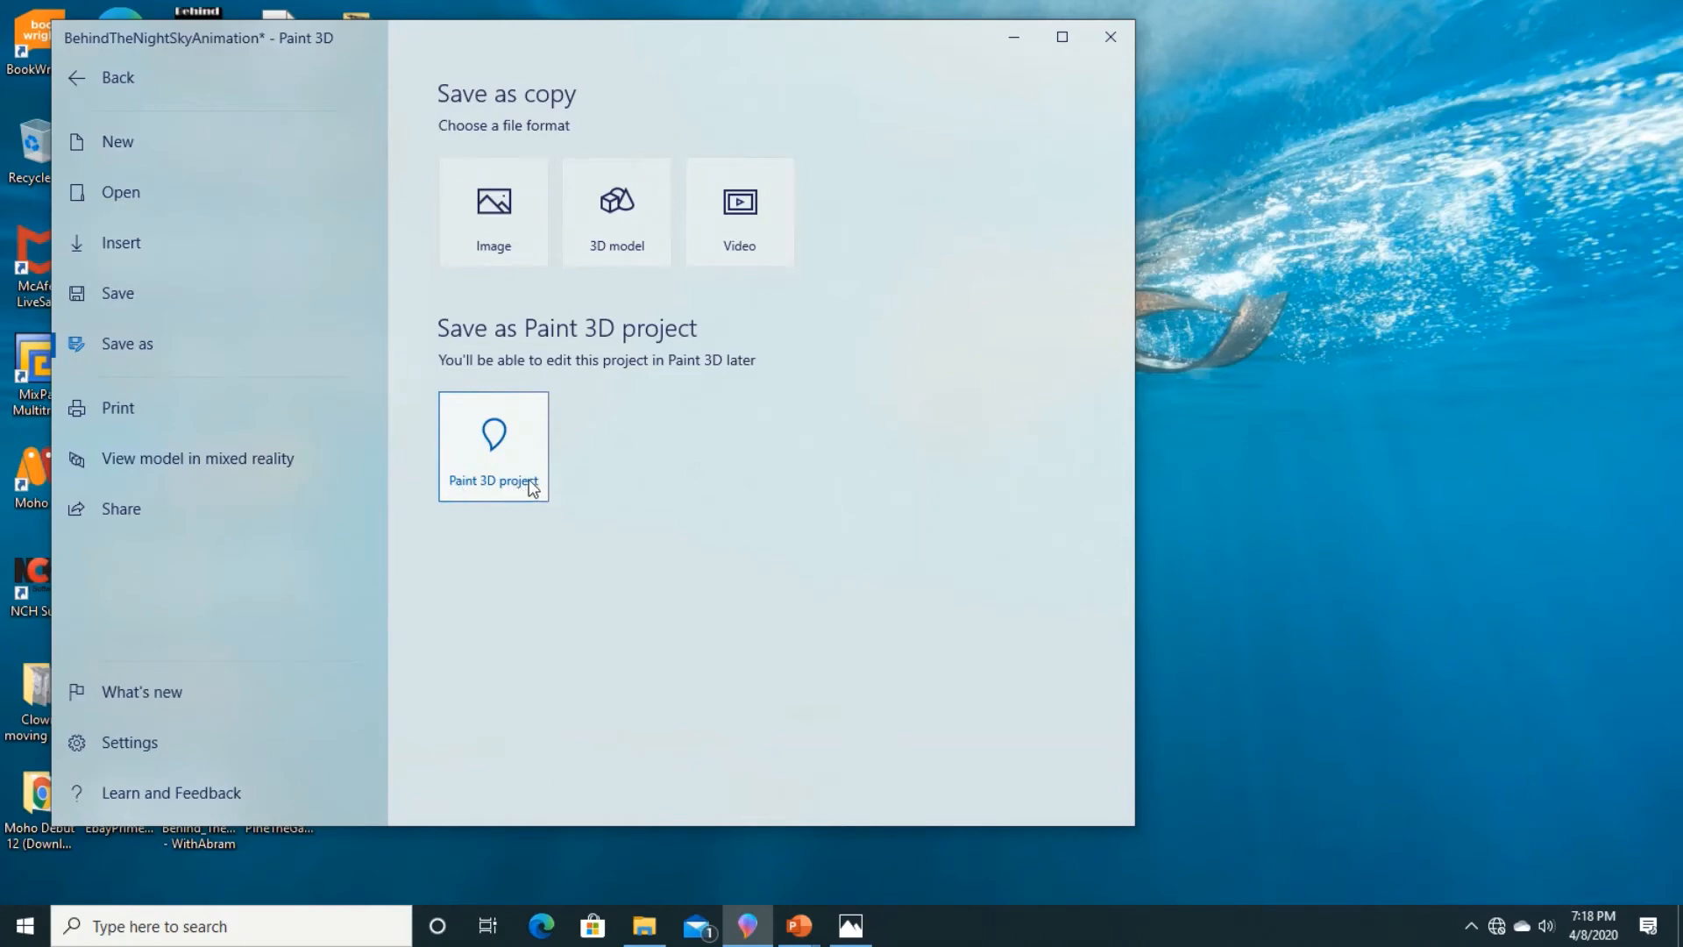
click(149, 75)
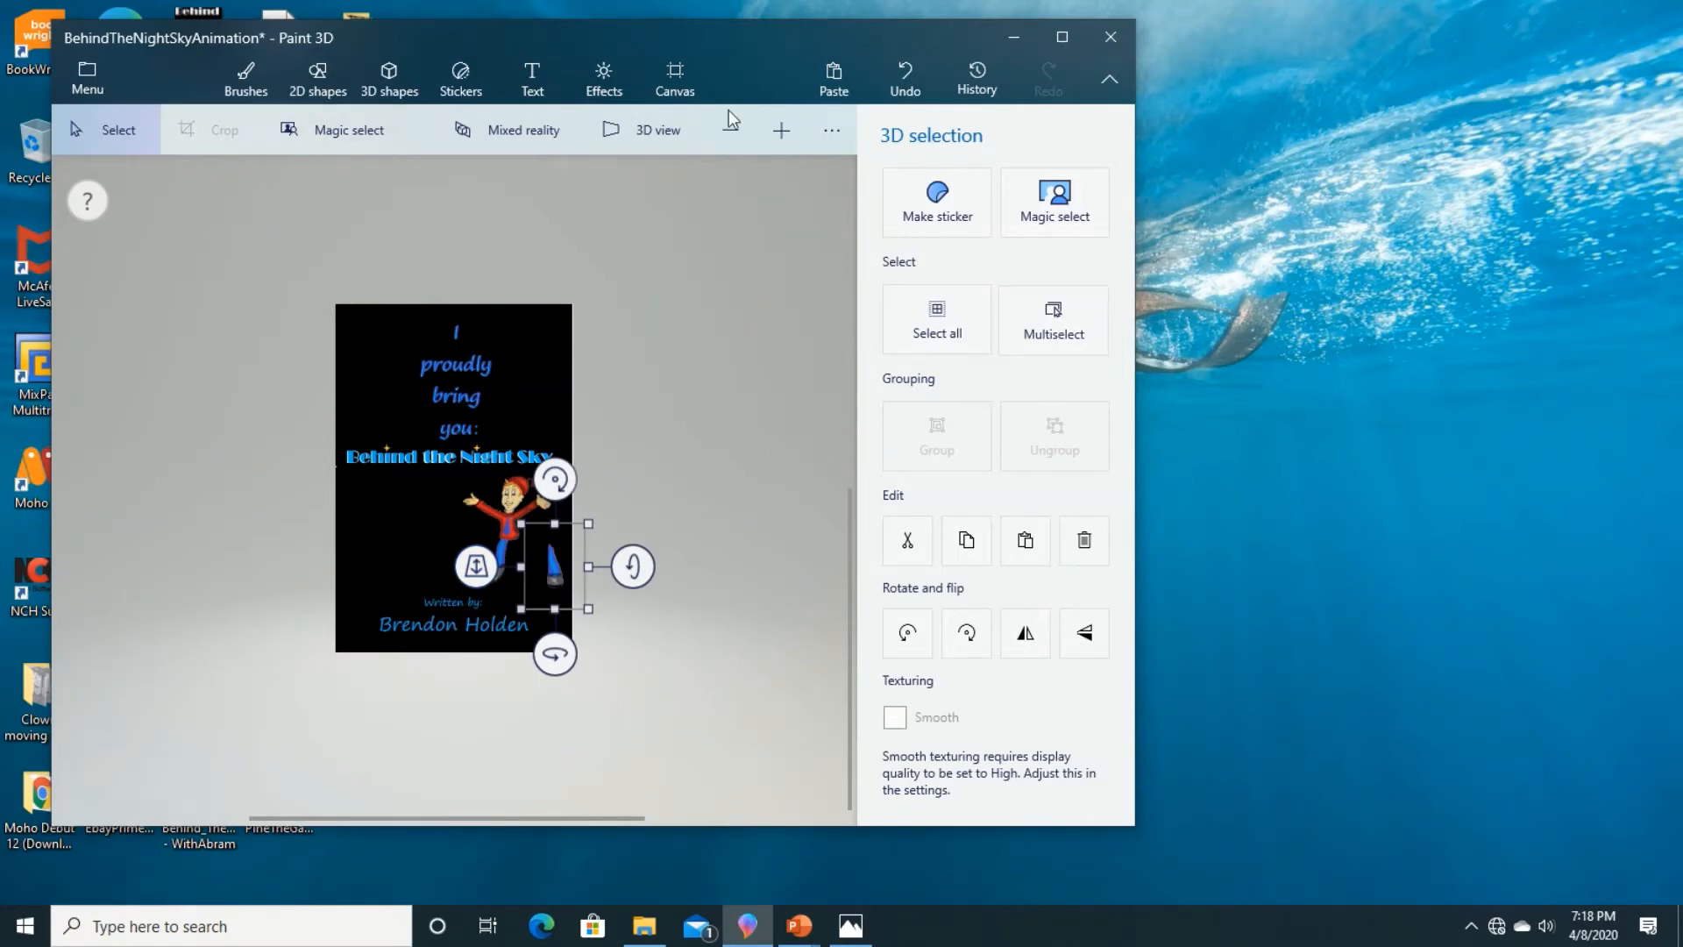
mouse_move(796, 9)
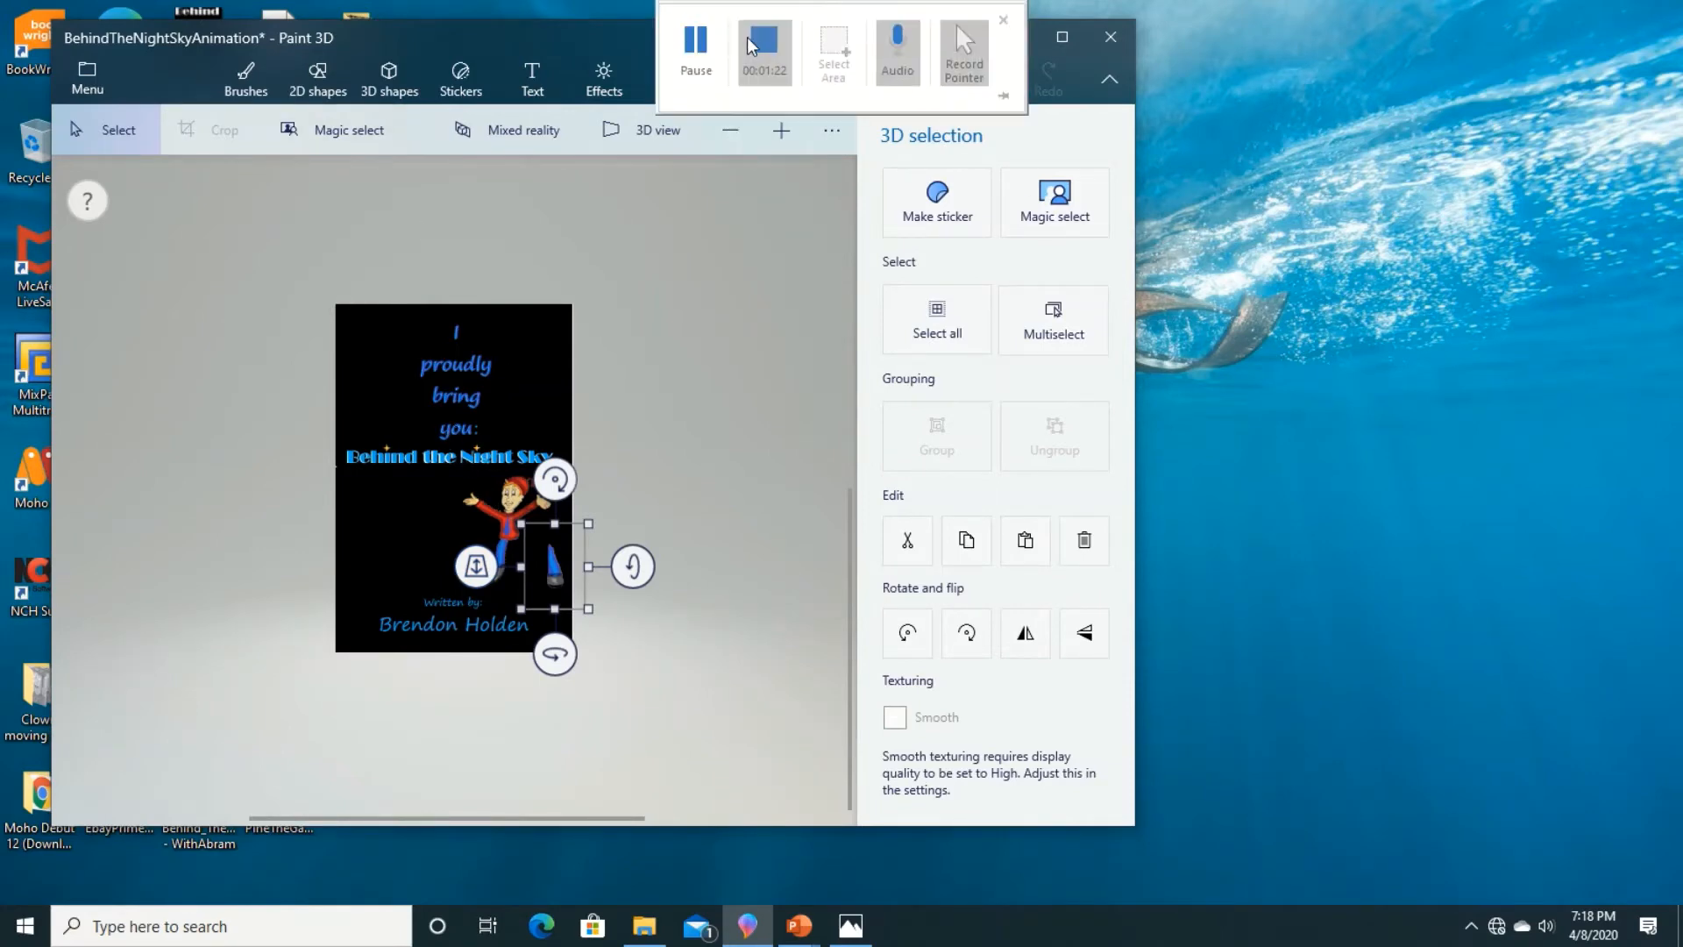
click(757, 47)
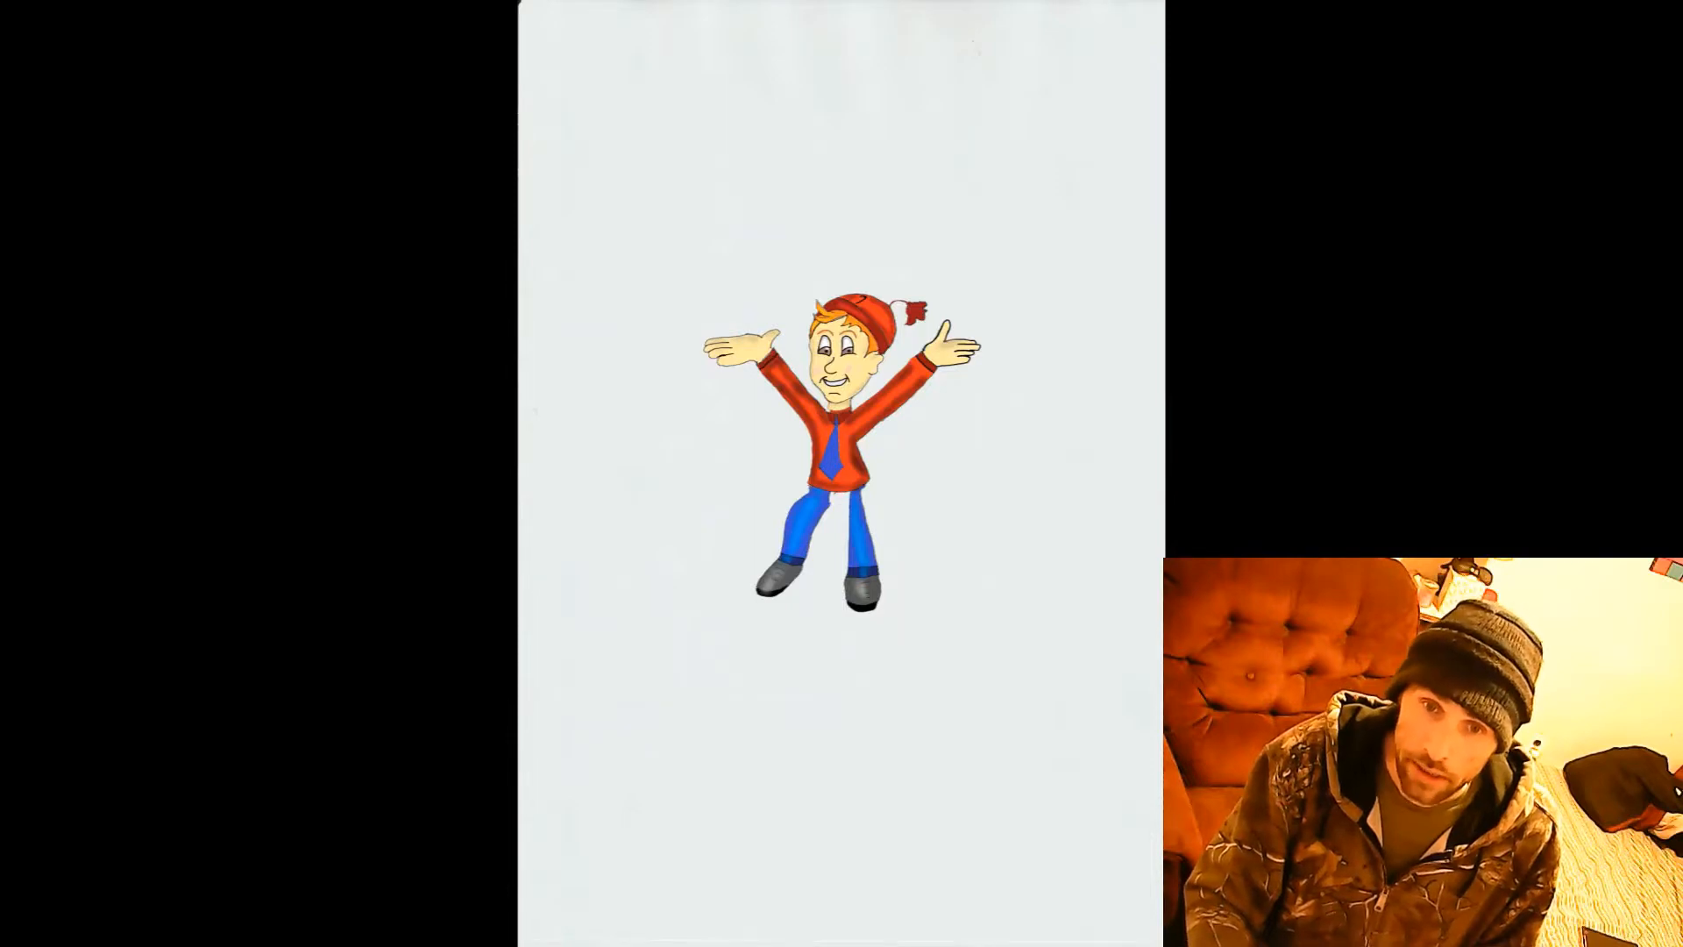